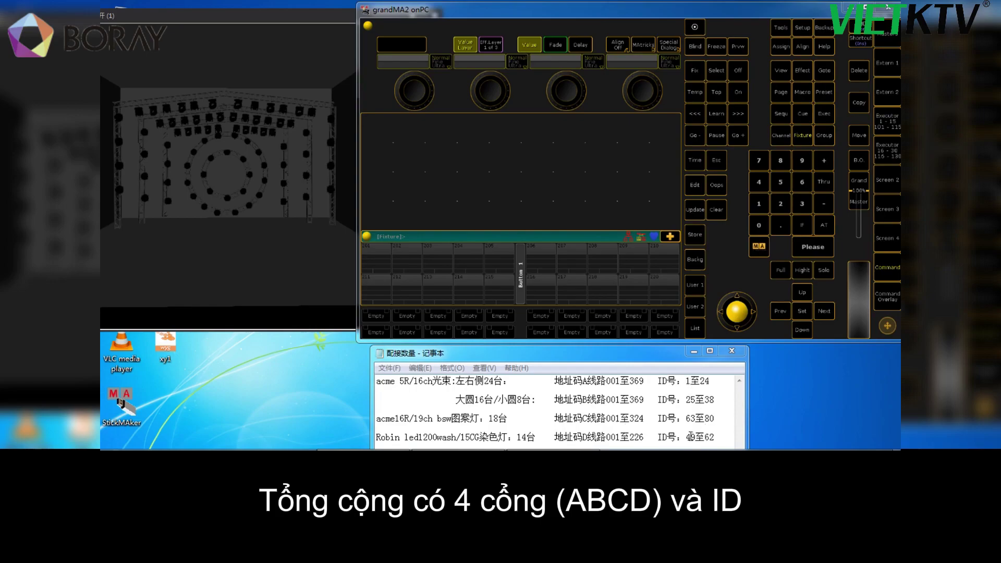
# Open the setup and look through its Console, Network, User and Show sections
pyautogui.click(739, 245)
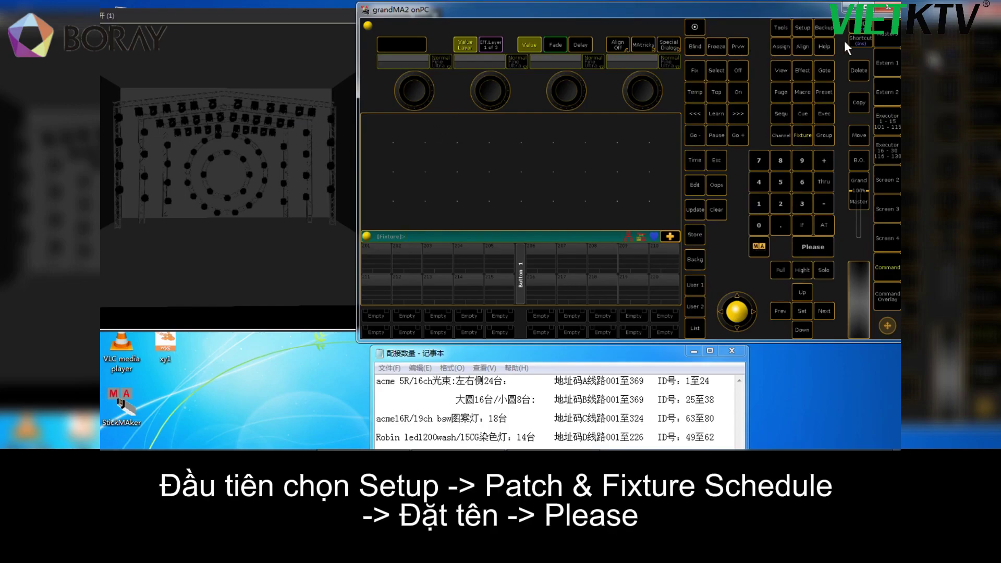
pyautogui.click(803, 28)
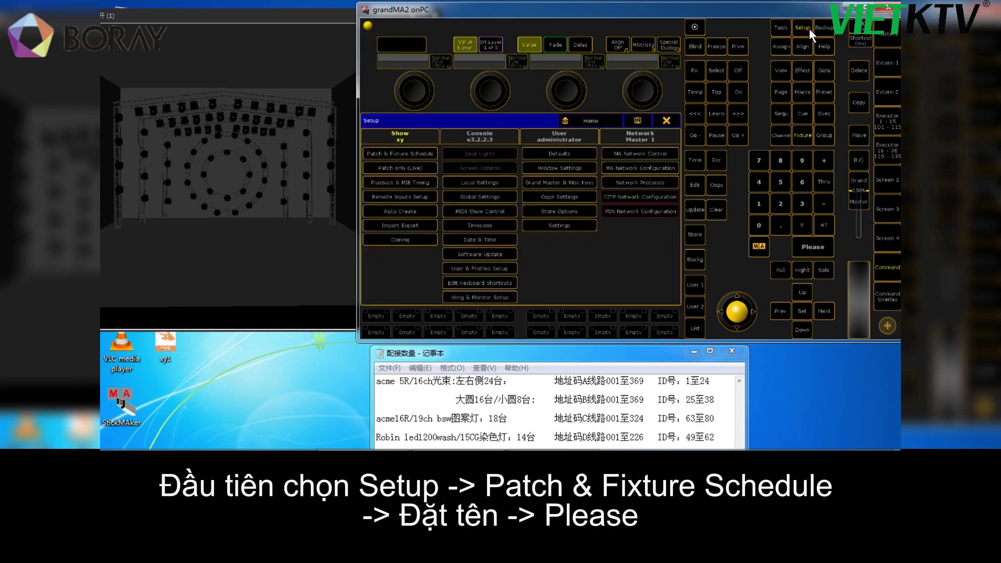
pyautogui.click(473, 137)
pyautogui.click(544, 136)
pyautogui.click(633, 136)
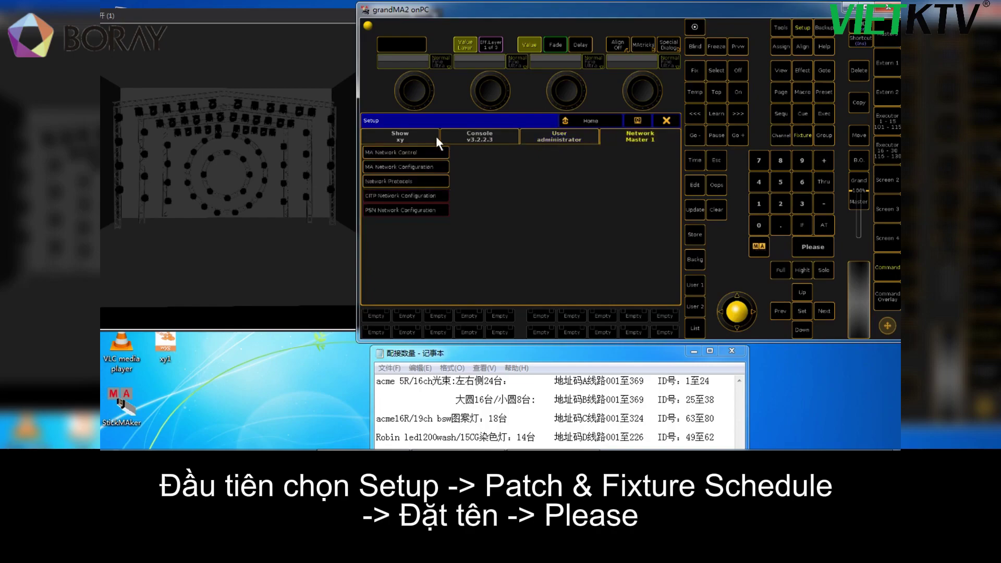
pyautogui.click(435, 137)
pyautogui.click(642, 136)
pyautogui.click(573, 142)
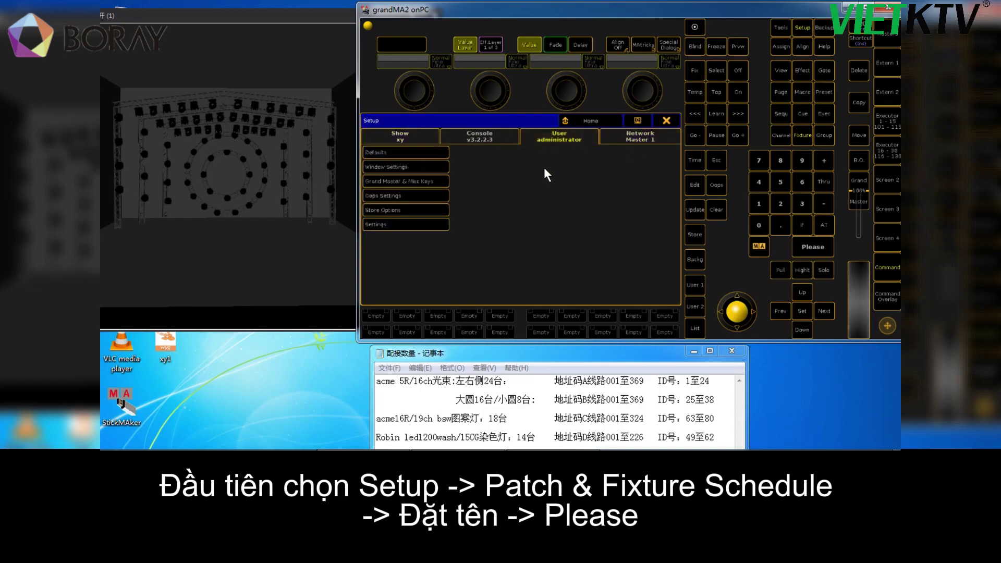
pyautogui.click(487, 136)
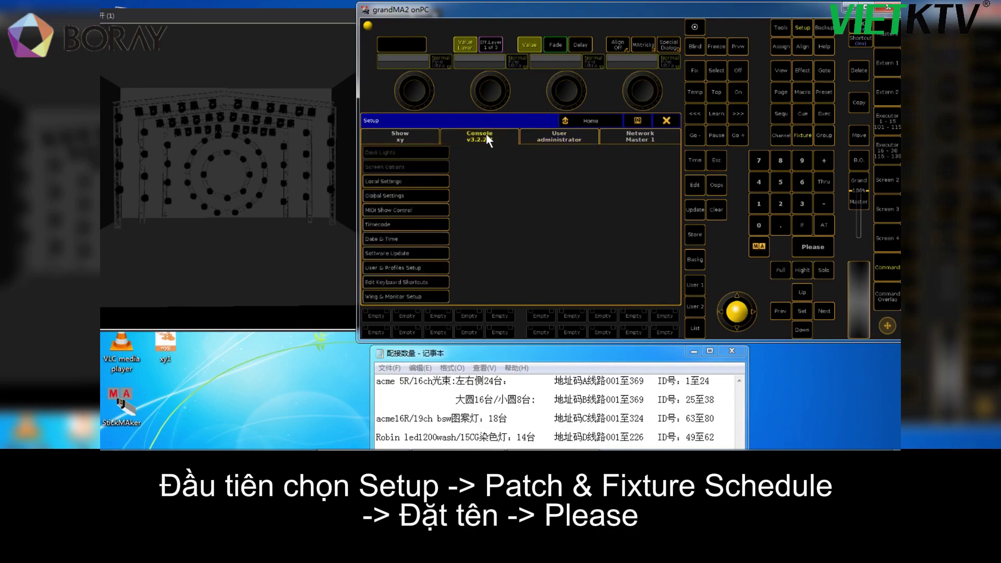
pyautogui.click(399, 137)
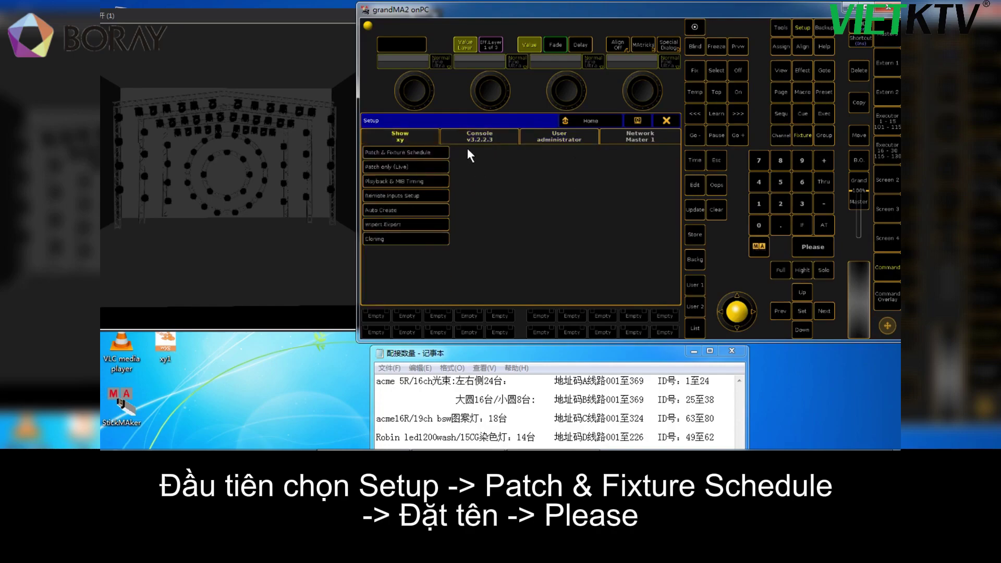
# Create a layer named "a 5r" in the patch and fixture schedule, and dismiss the fixture wizard without adding fixtures
pyautogui.click(390, 152)
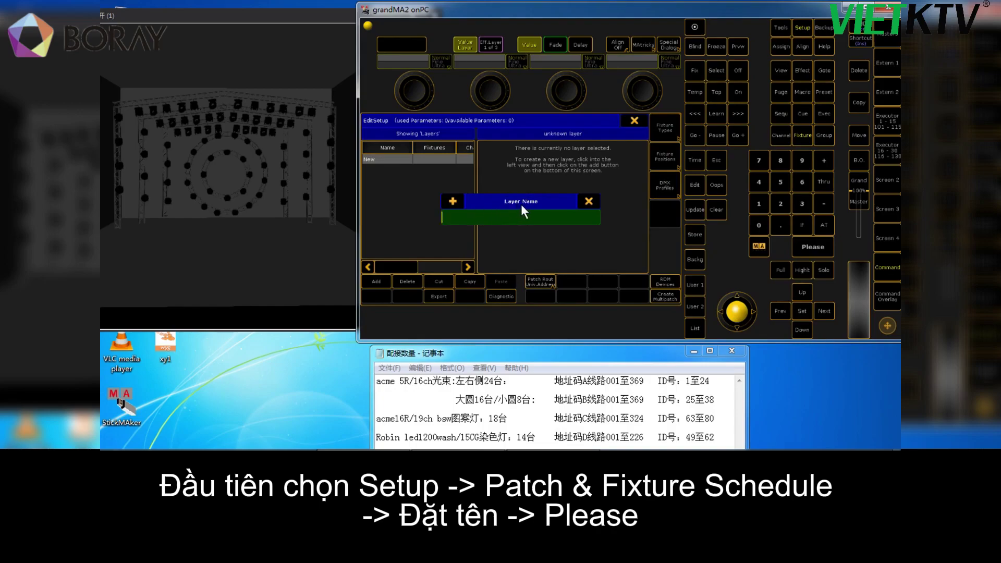
pyautogui.click(453, 202)
pyautogui.click(413, 225)
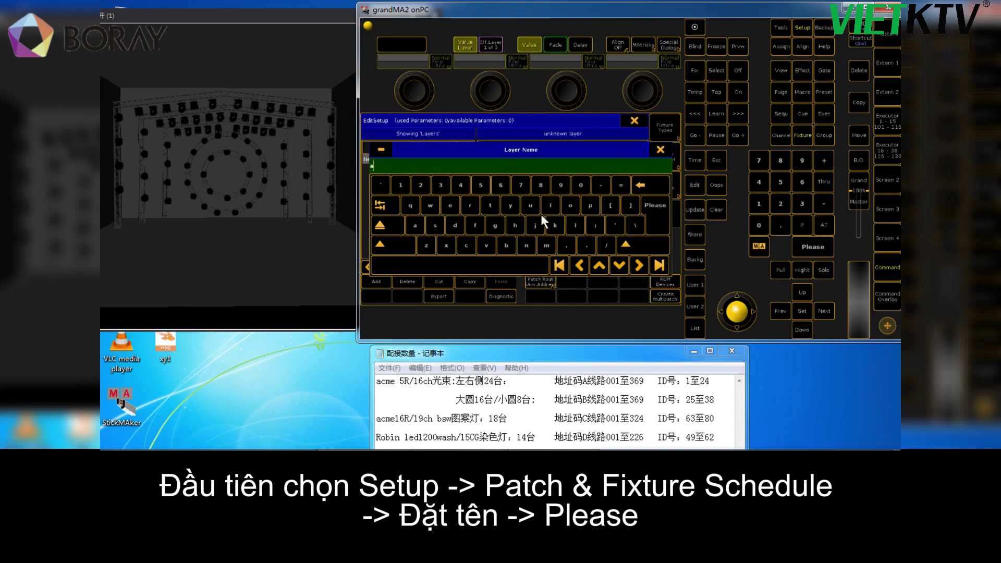
pyautogui.click(475, 263)
pyautogui.click(478, 187)
pyautogui.click(472, 203)
pyautogui.click(654, 205)
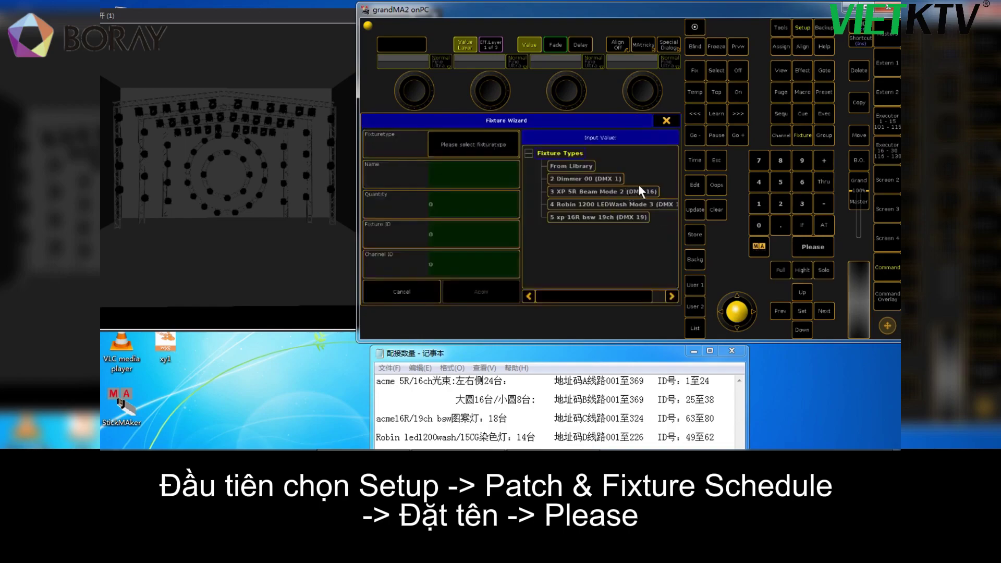
pyautogui.click(672, 121)
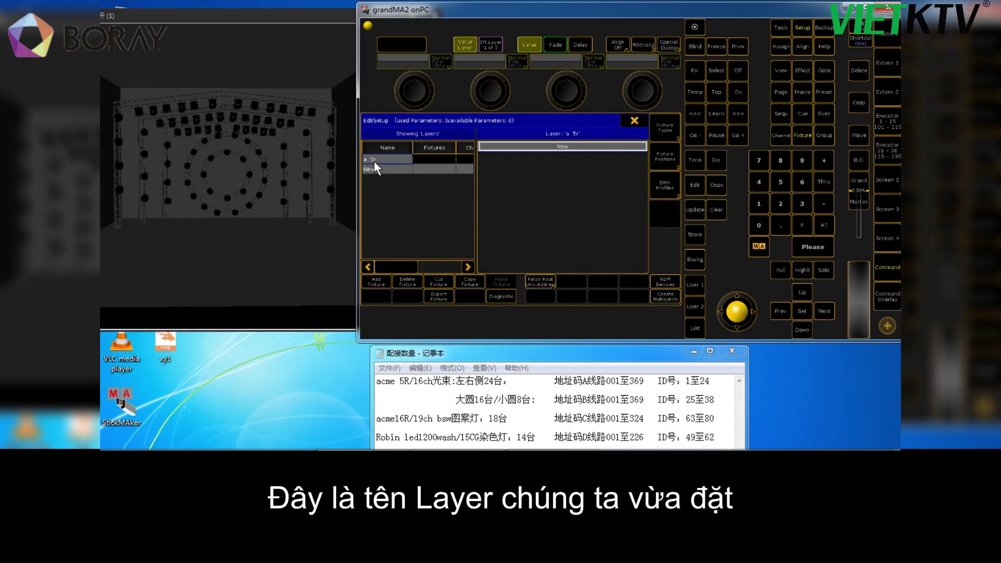
# Examine the layer list and the fixture types stored in the show, and return to the layer list
pyautogui.click(442, 160)
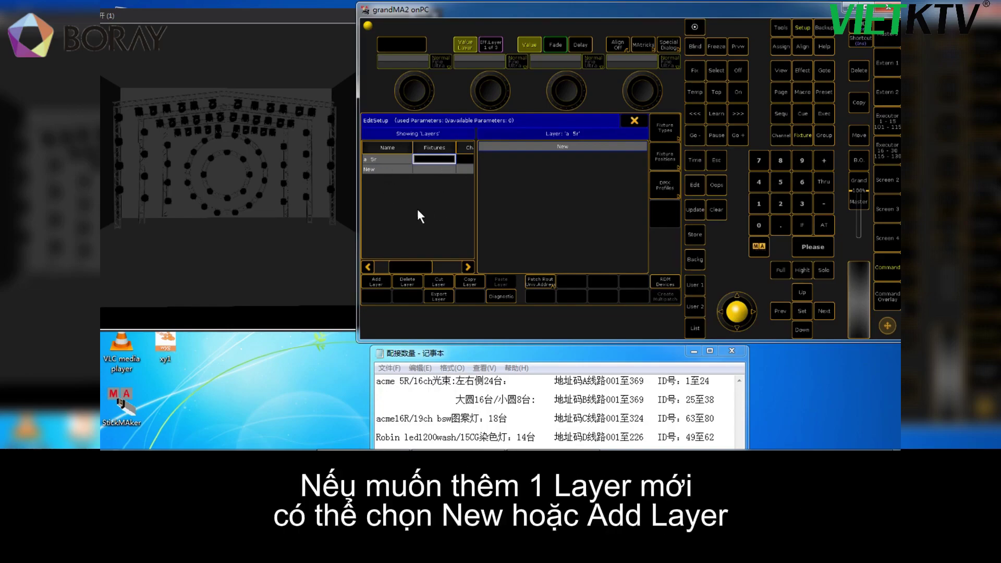
pyautogui.click(387, 170)
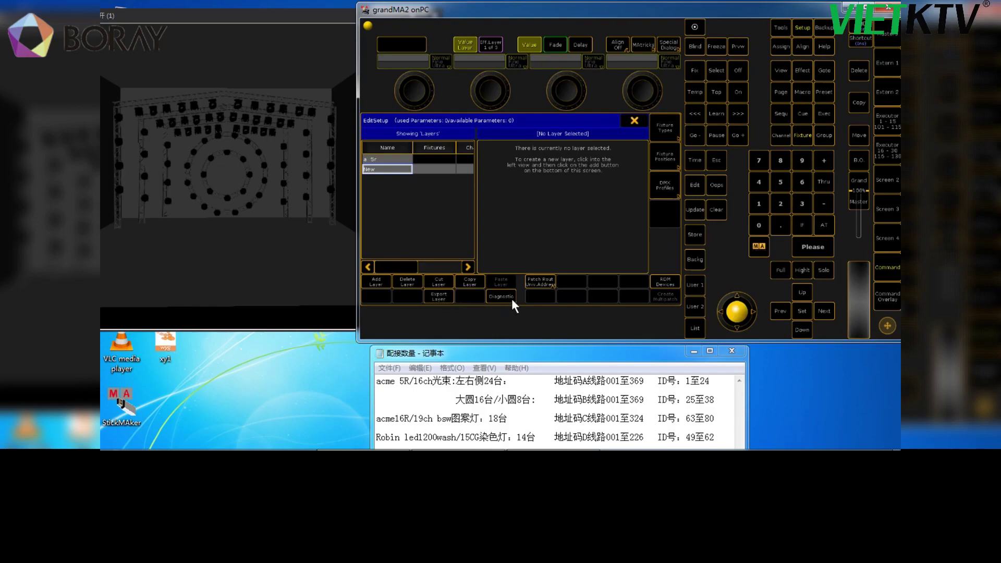
pyautogui.click(663, 132)
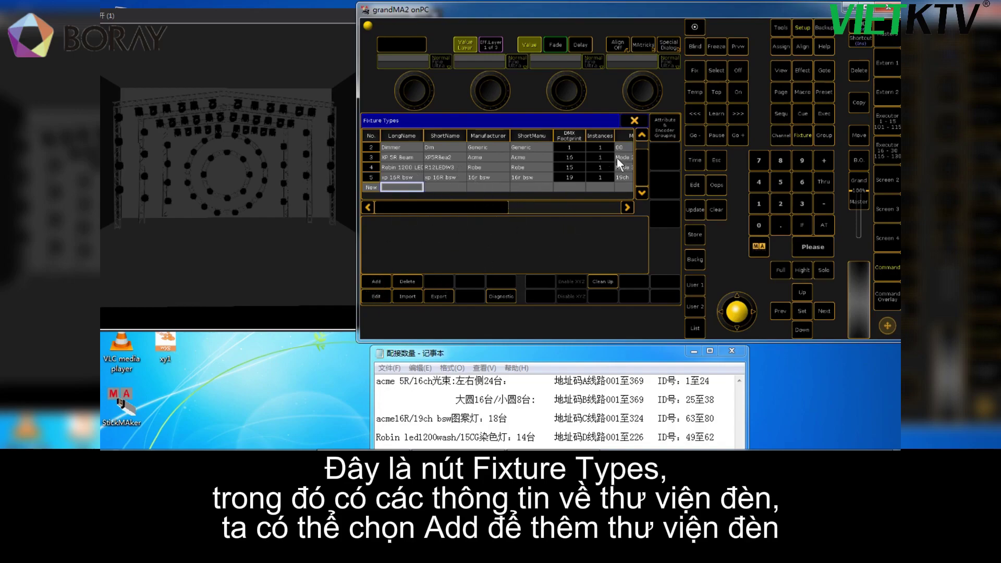
pyautogui.click(636, 121)
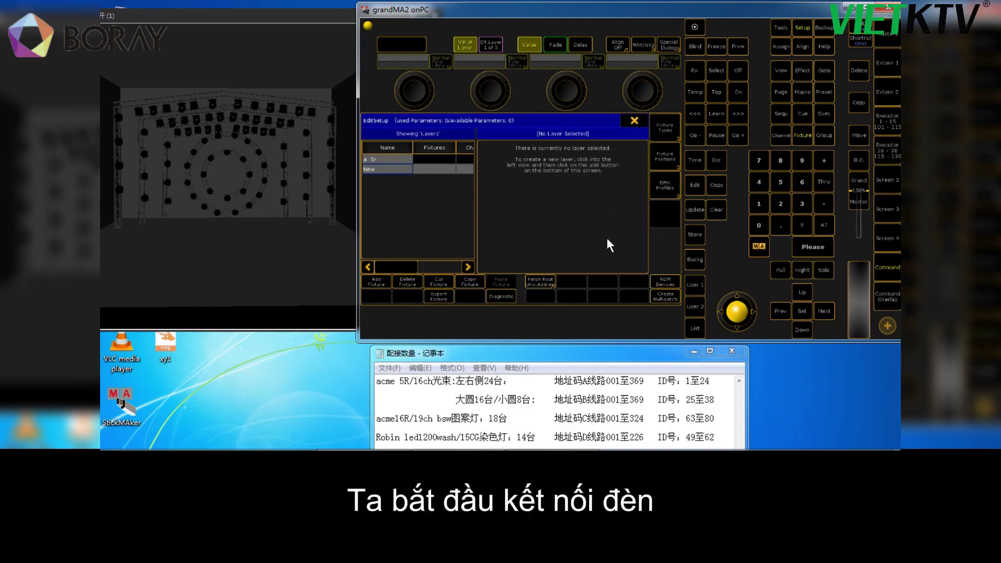
pyautogui.click(410, 196)
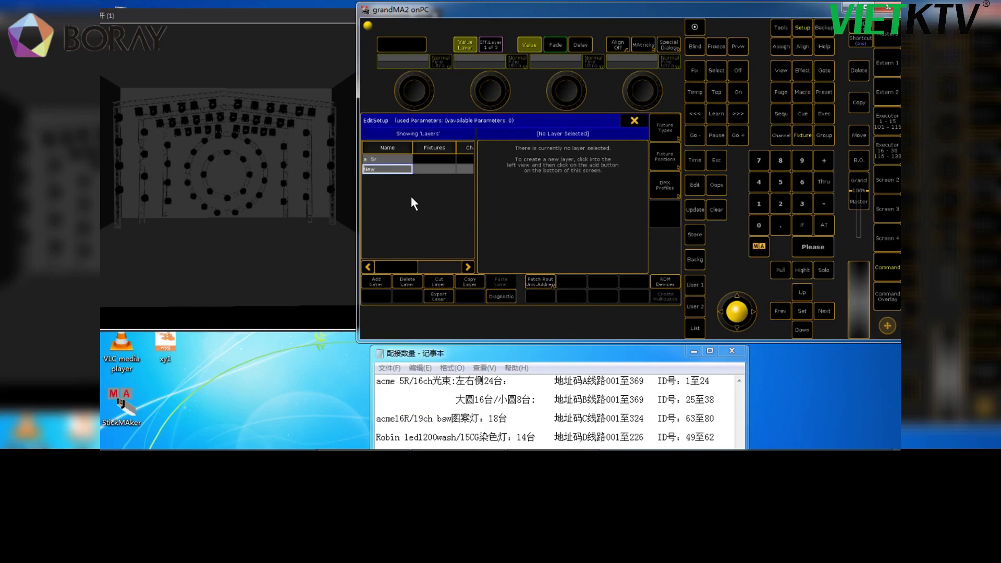
# Start a new fixture in the "a 5r" layer and open the library for importing its fixture type
pyautogui.click(388, 156)
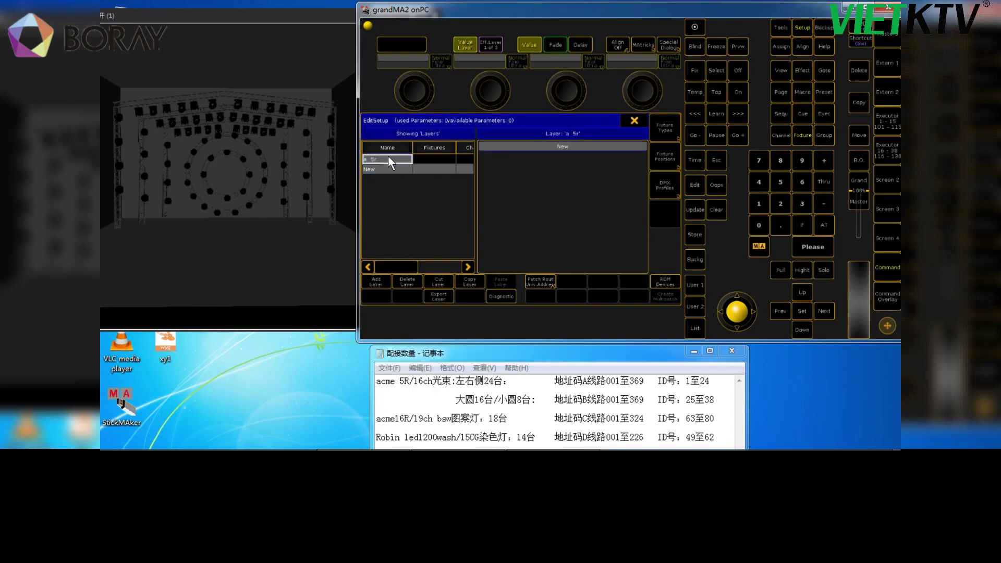
pyautogui.click(572, 148)
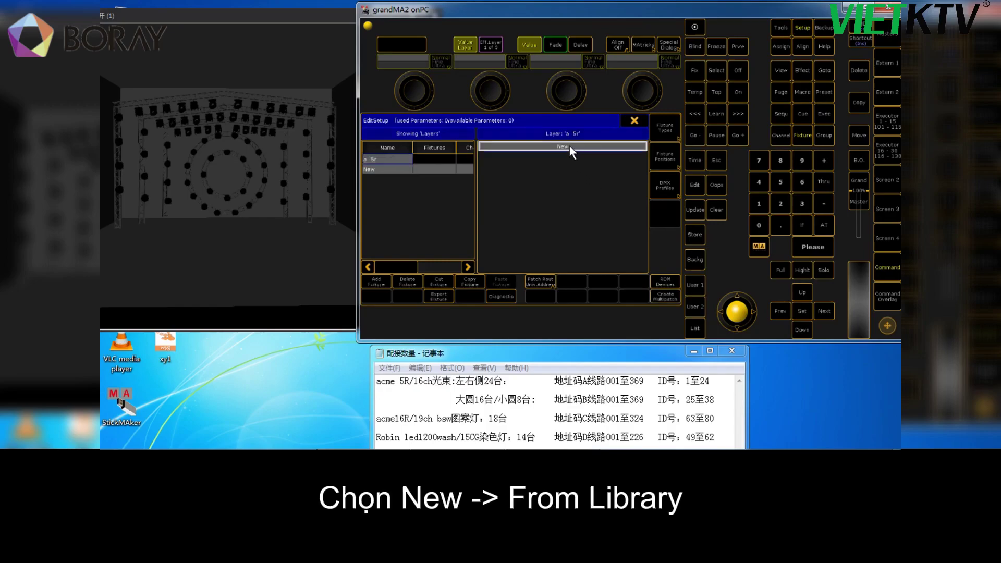
pyautogui.click(569, 146)
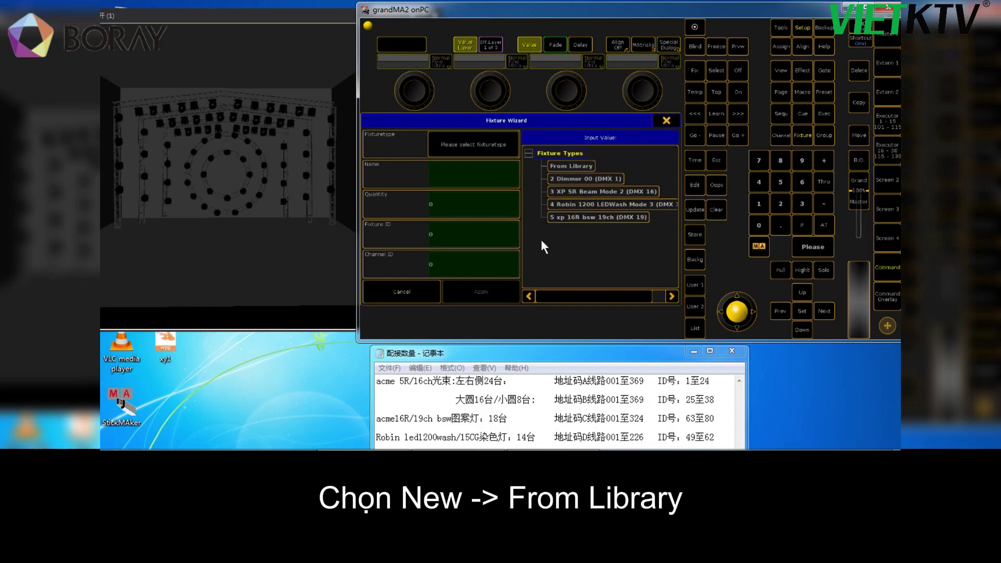
pyautogui.click(576, 167)
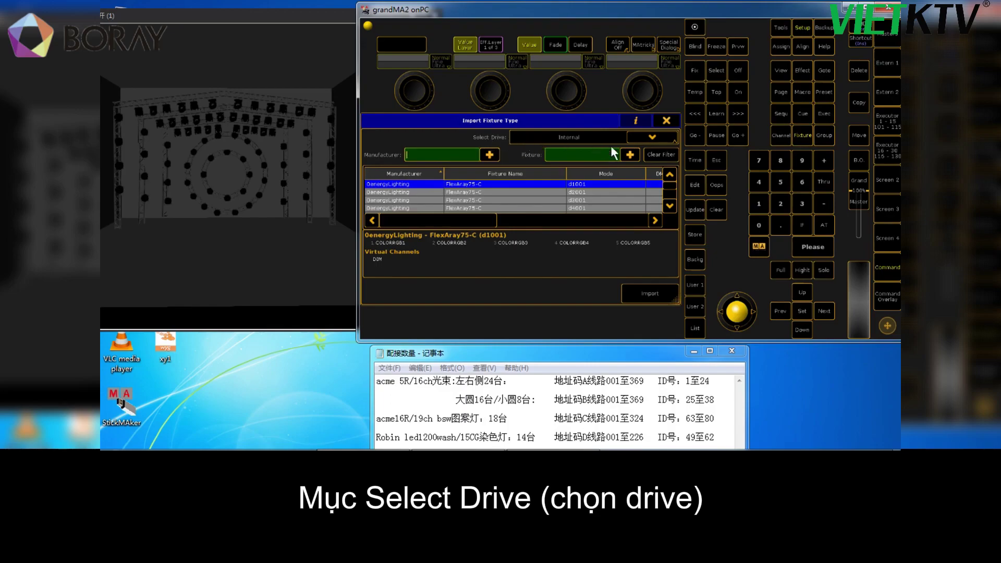
# Try the FIXTURES drive as the library source, and switch back to the Internal drive
pyautogui.click(645, 139)
pyautogui.click(551, 172)
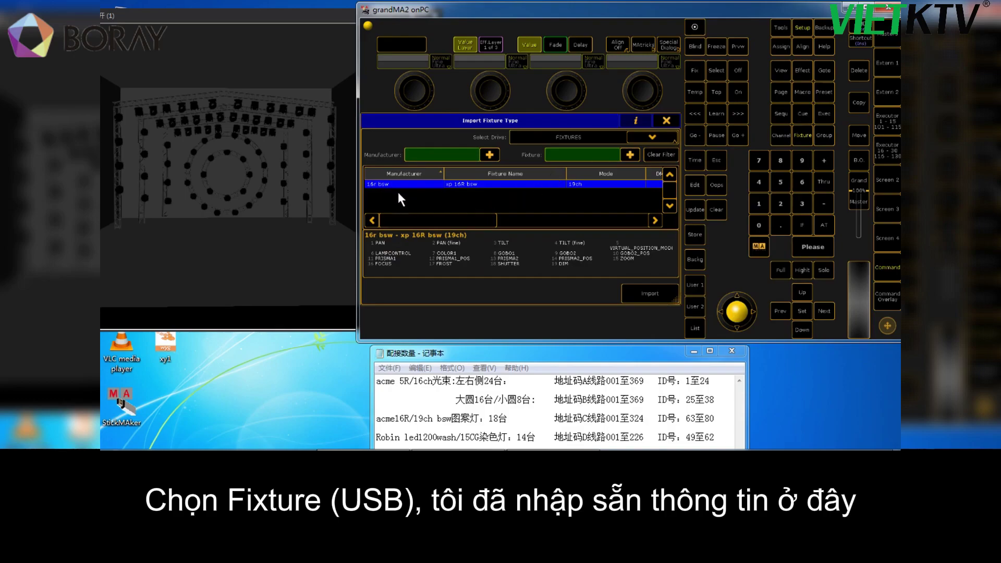
pyautogui.click(637, 134)
pyautogui.click(582, 154)
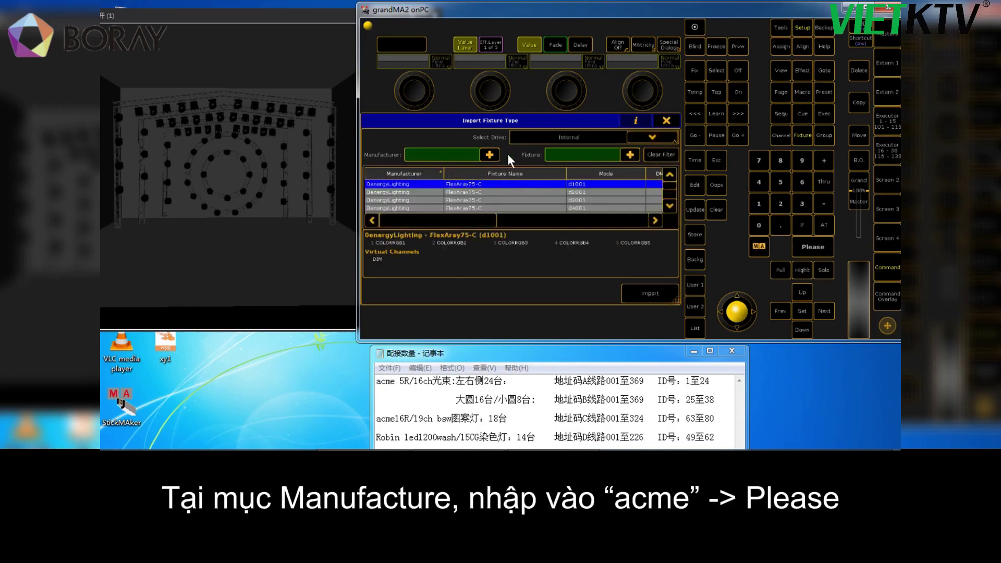
# Filter the fixture library by manufacturer "acme" and fixture "5r"
pyautogui.click(489, 154)
pyautogui.click(415, 228)
pyautogui.click(469, 244)
pyautogui.click(544, 246)
pyautogui.click(452, 205)
pyautogui.click(655, 205)
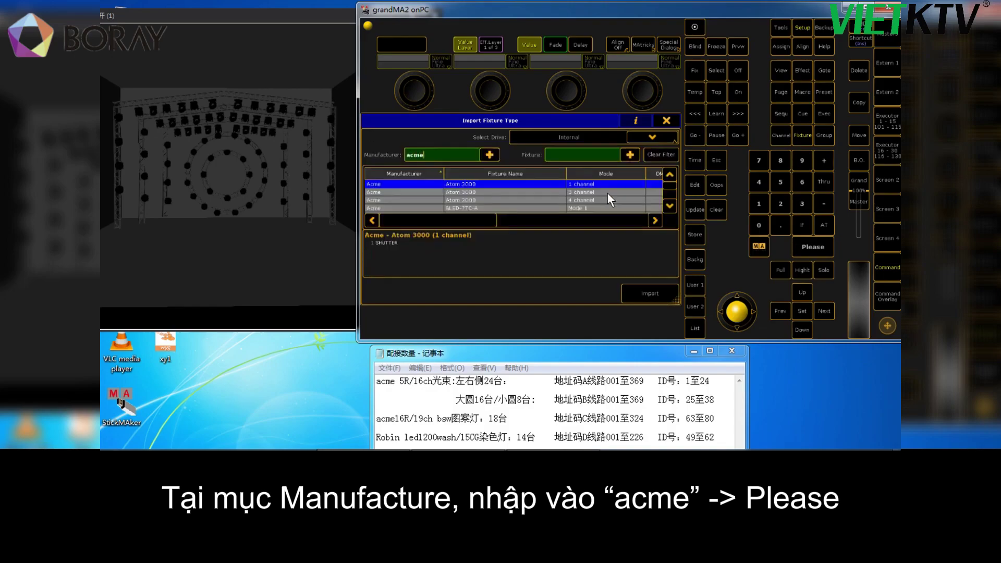
pyautogui.click(631, 155)
pyautogui.click(481, 188)
pyautogui.click(469, 205)
pyautogui.click(660, 207)
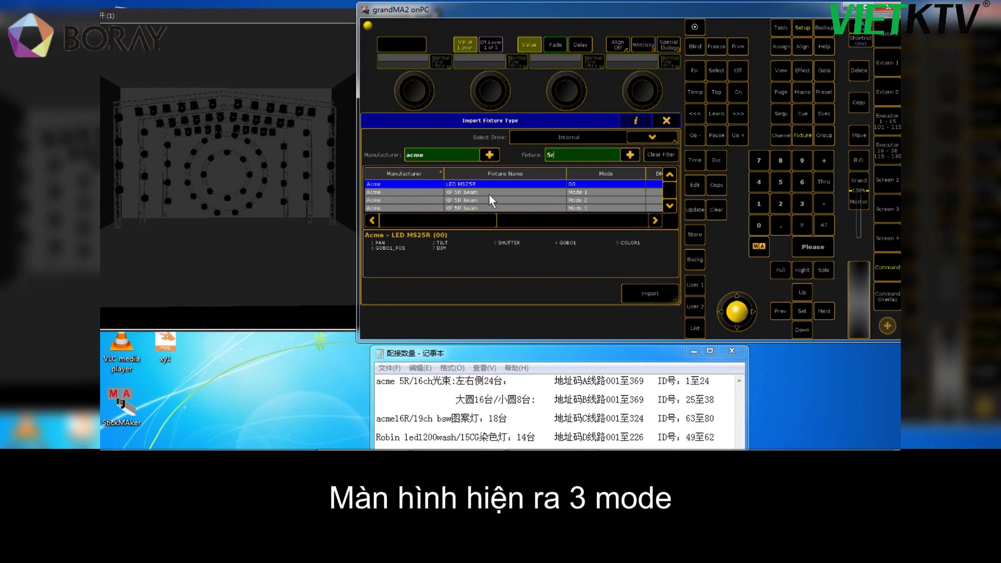
# Import the Acme XP 5R Beam fixture type in Mode 2
pyautogui.click(670, 203)
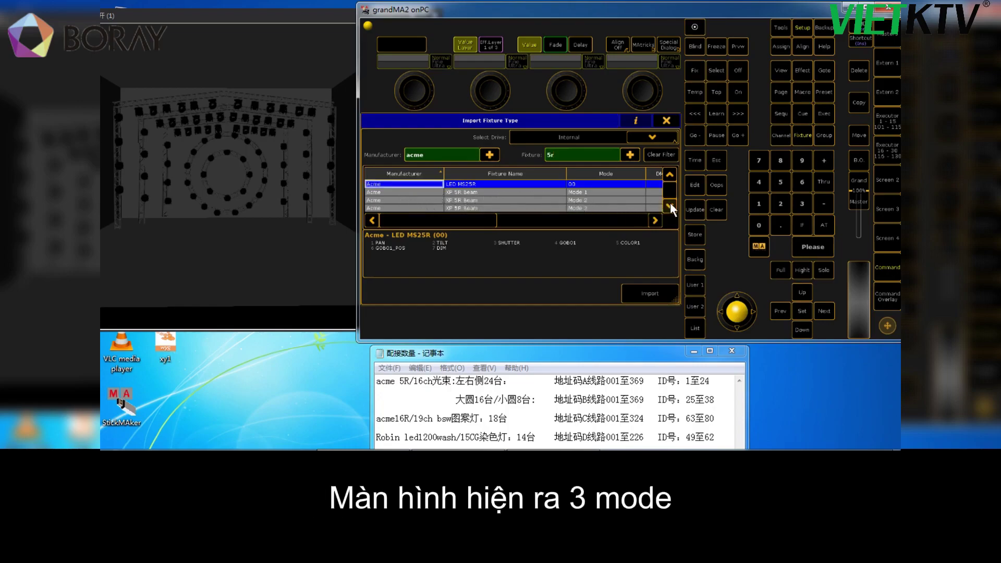
pyautogui.click(605, 193)
pyautogui.click(595, 201)
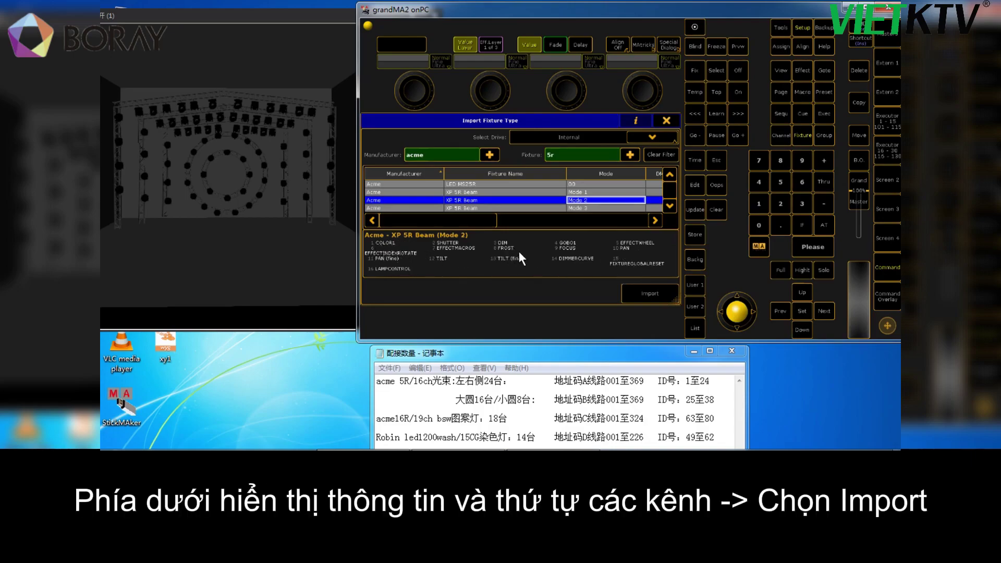
pyautogui.click(656, 294)
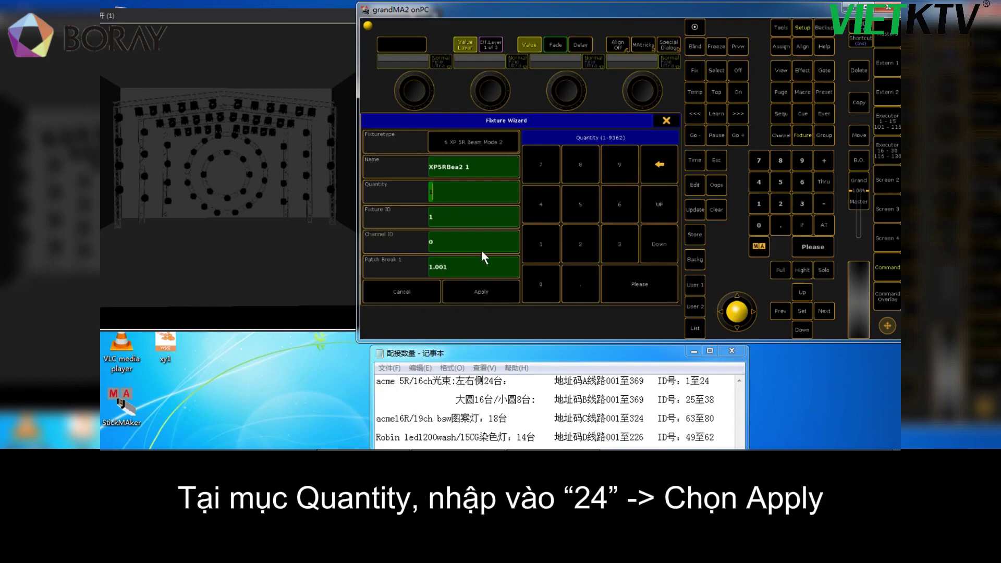
# Set the fixture quantity to 24 and add the XP 5R Beam fixtures to the layer
pyautogui.click(582, 243)
pyautogui.click(545, 207)
pyautogui.click(481, 291)
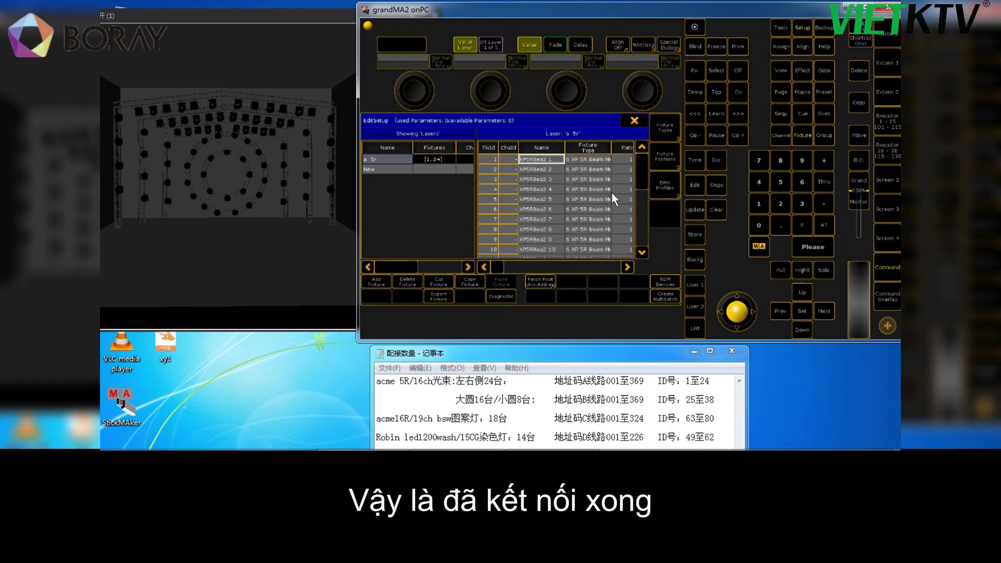
# Try turning on Pan DMX Invert and Tilt DMX Invert for fixture 1 in the "a 5r" layer, and switch both off again
pyautogui.click(398, 158)
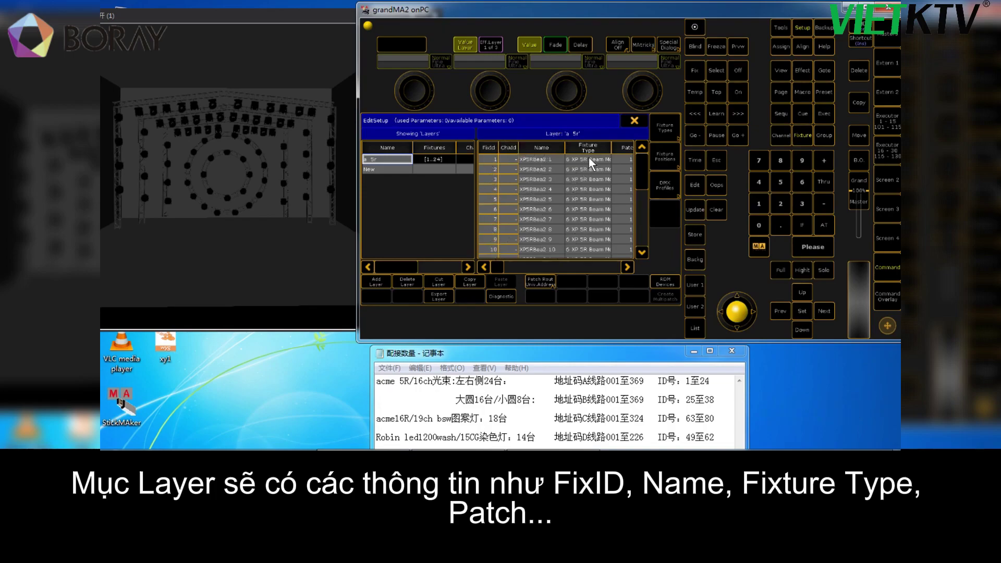
pyautogui.click(626, 266)
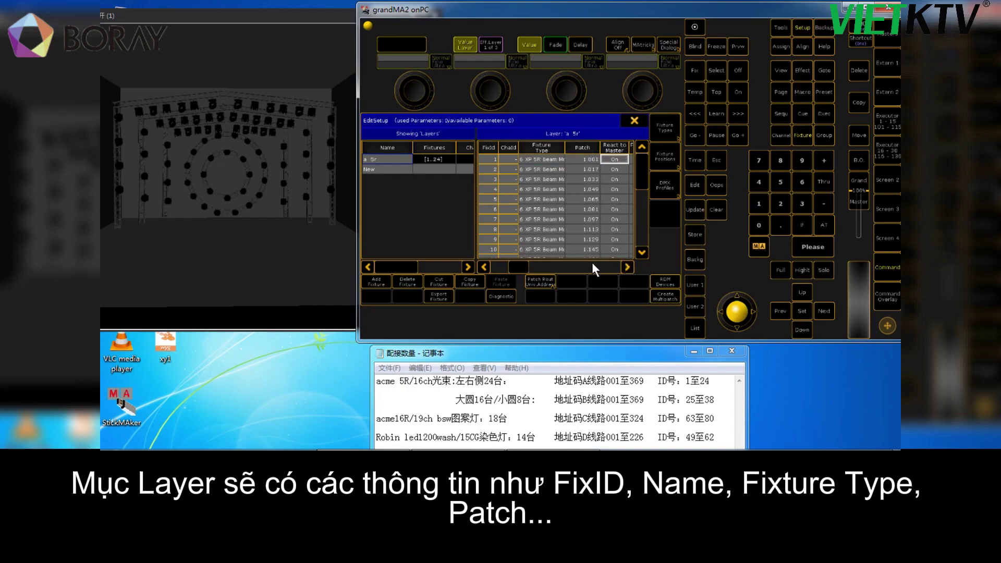
pyautogui.click(626, 267)
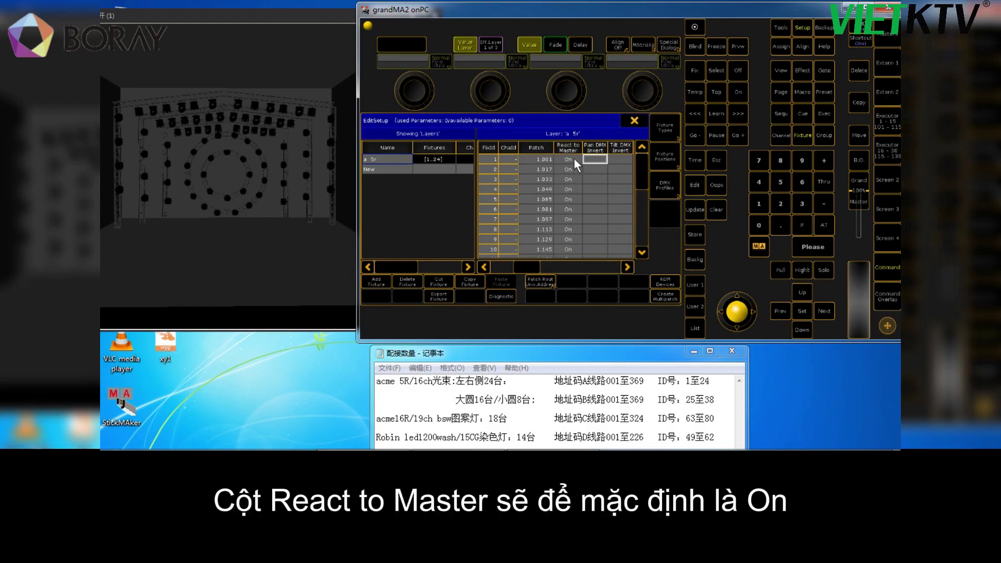
pyautogui.click(627, 268)
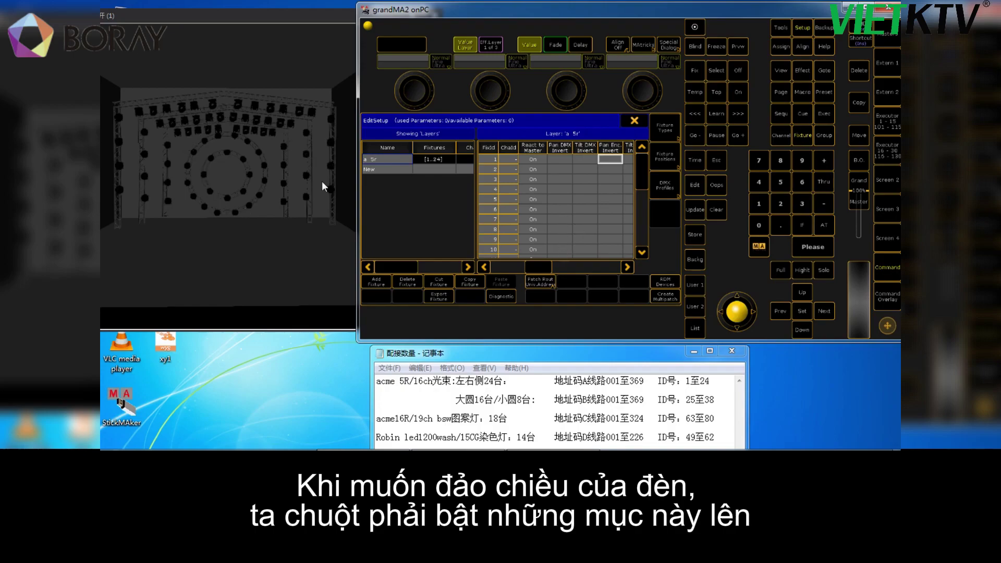
pyautogui.click(562, 157)
pyautogui.rightClick(562, 157)
pyautogui.click(582, 159)
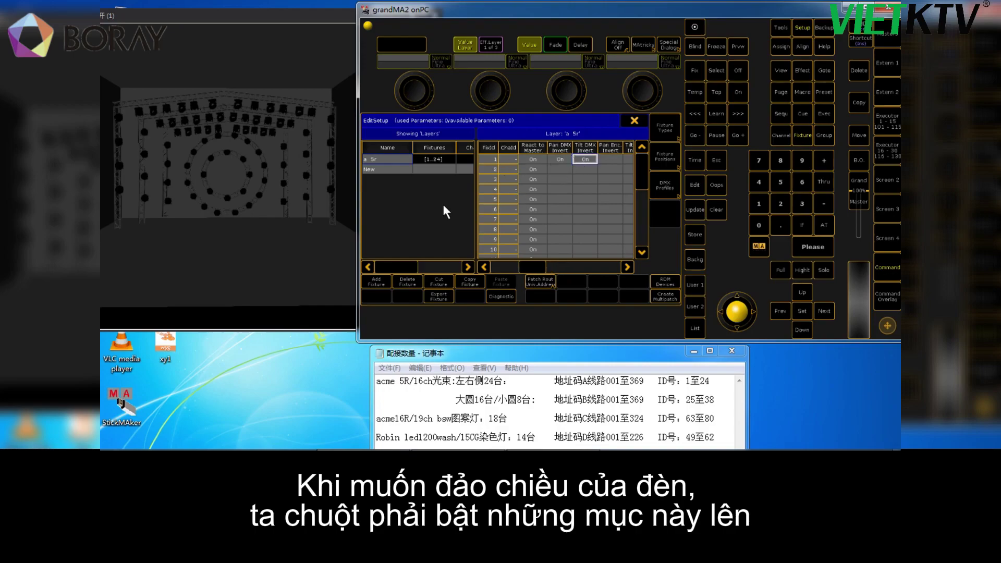
pyautogui.rightClick(584, 159)
pyautogui.rightClick(556, 156)
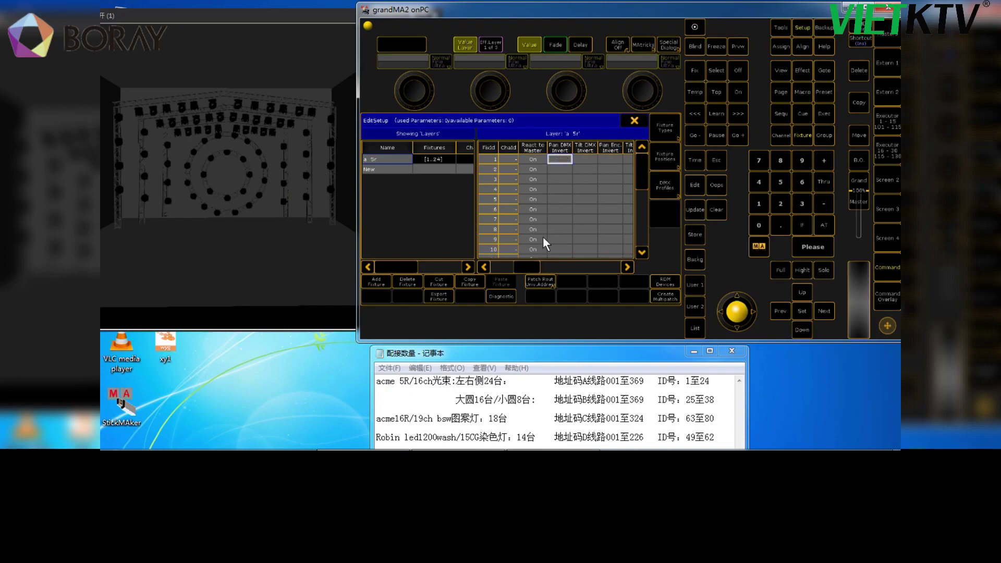
# Examine the fixtures' remaining patch columns, from the encoder inversions and Swap to Color and the X and Y positions
pyautogui.click(631, 266)
pyautogui.click(630, 266)
pyautogui.click(631, 266)
pyautogui.click(630, 266)
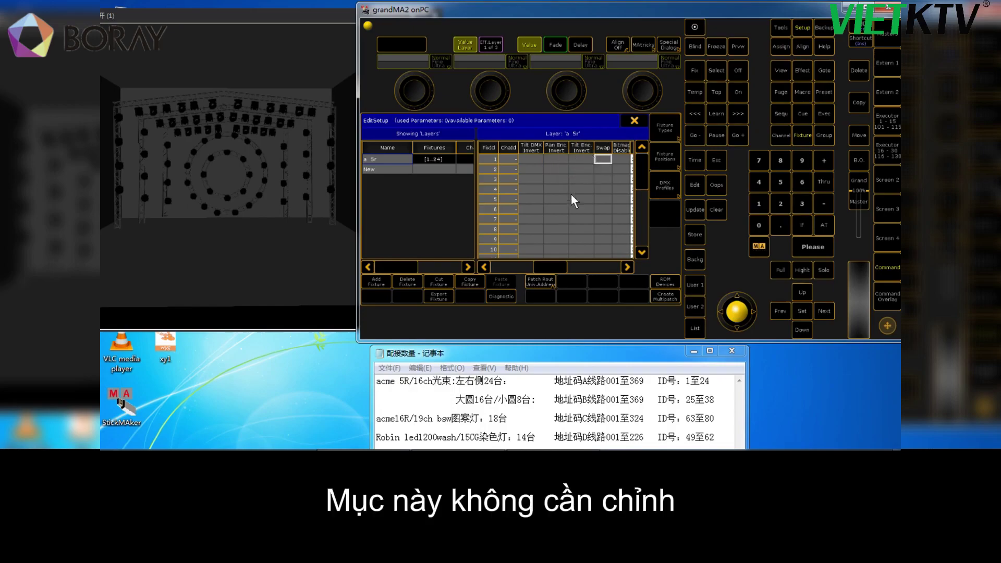
pyautogui.click(633, 267)
pyautogui.click(633, 267)
pyautogui.click(632, 266)
pyautogui.click(633, 267)
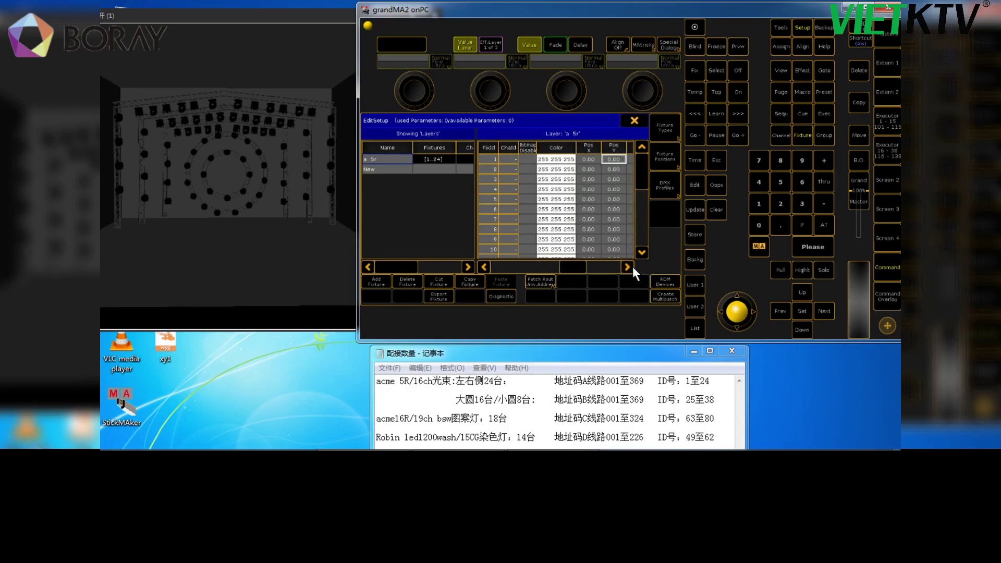
# Examine the position, rotation, No Parameter and RDM ID columns of the "a 5r" layer, returning to the patch addresses
pyautogui.click(628, 269)
pyautogui.click(628, 269)
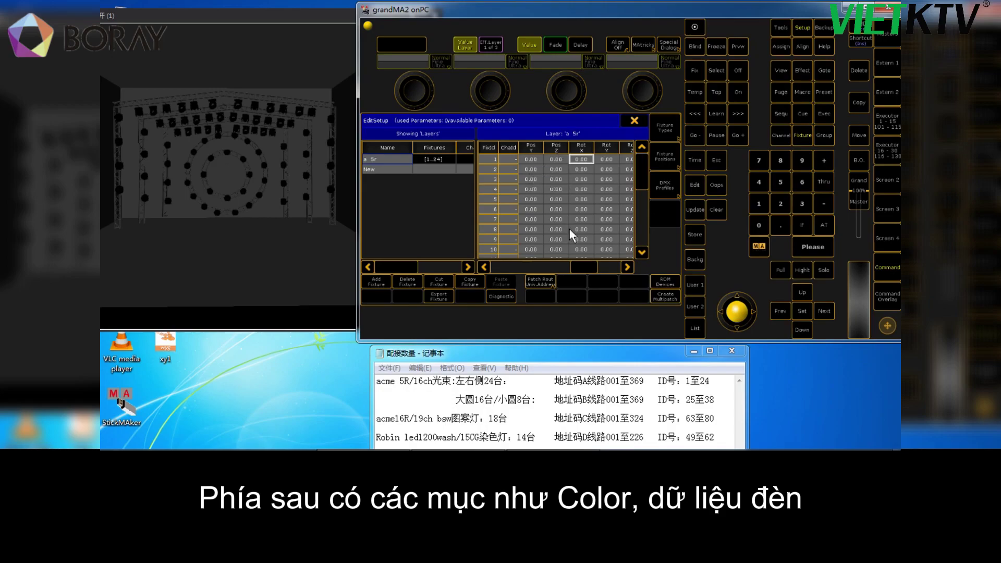
pyautogui.click(628, 267)
pyautogui.click(628, 266)
pyautogui.click(628, 267)
pyautogui.click(628, 267)
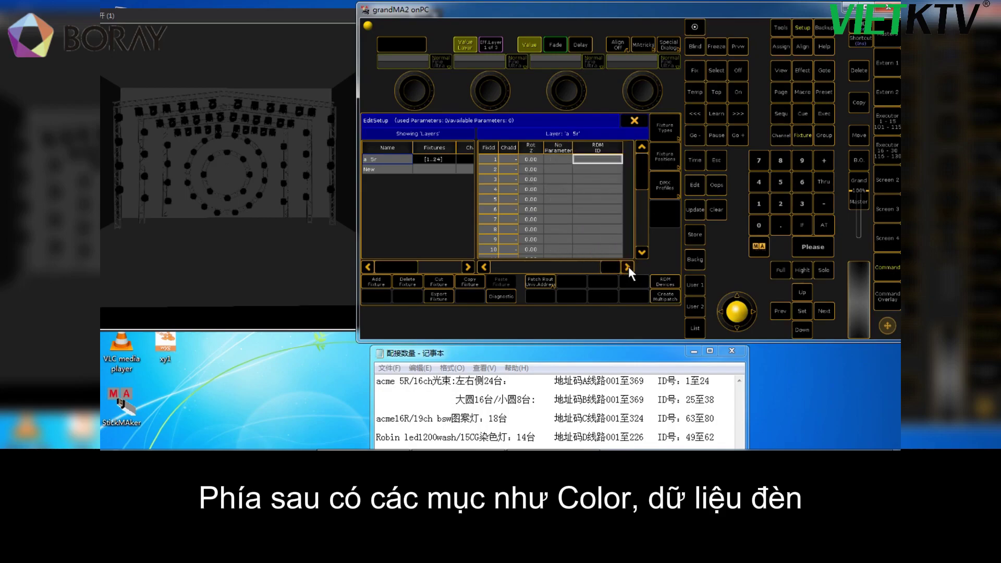
pyautogui.moveTo(608, 265); pyautogui.dragTo(501, 257)
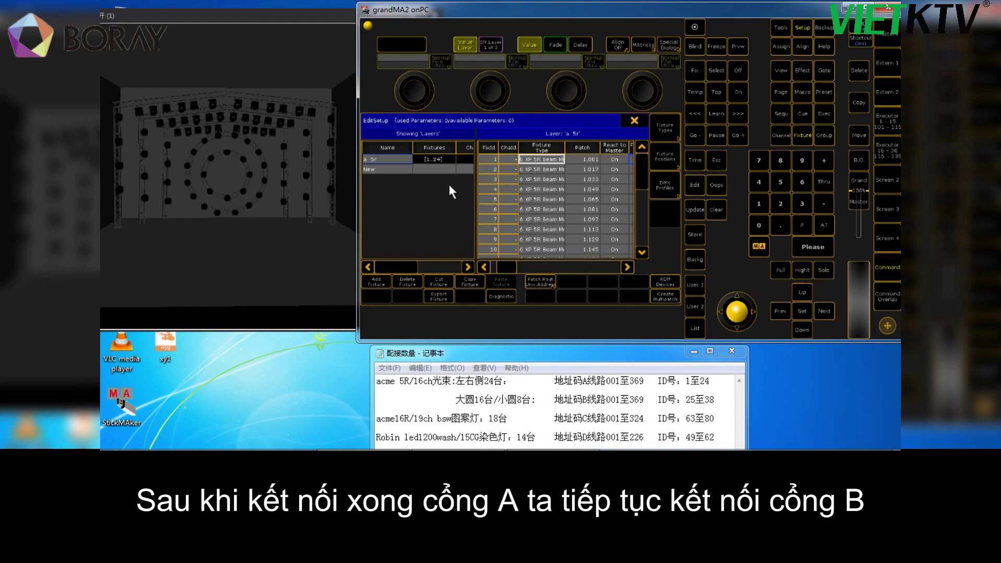
# Add a new layer named "b 5r" to the fixture schedule
pyautogui.click(396, 170)
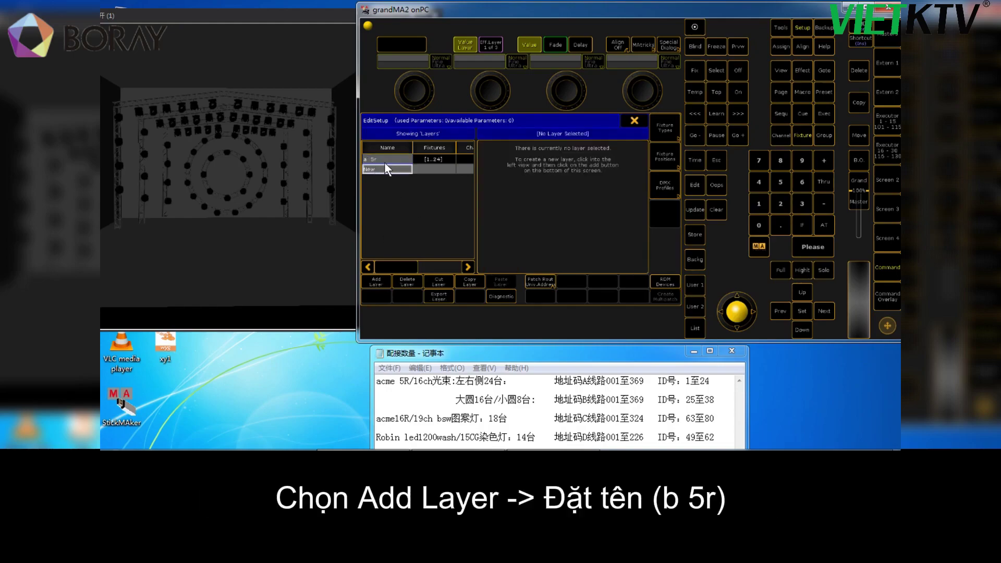
pyautogui.click(376, 281)
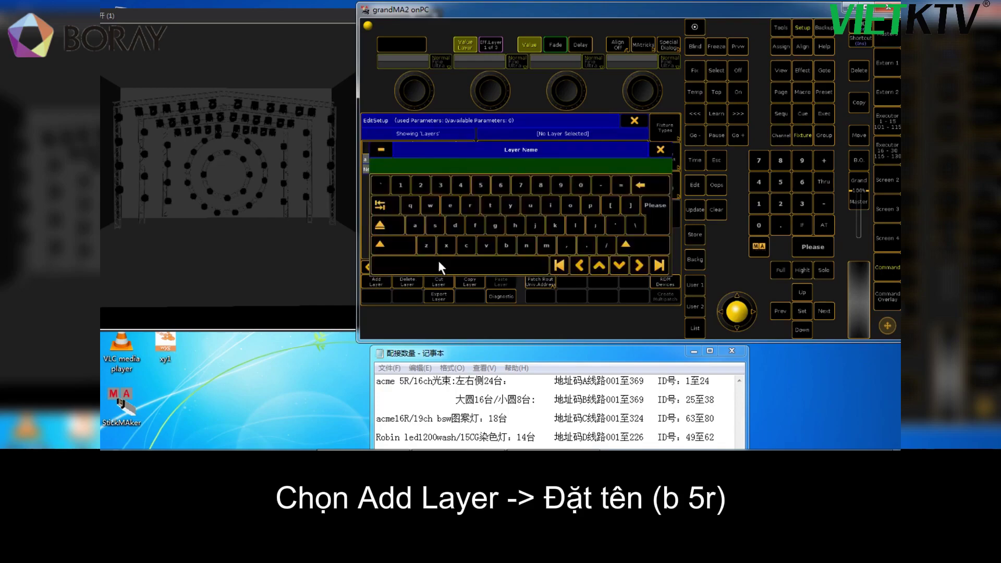
pyautogui.click(507, 244)
pyautogui.click(486, 261)
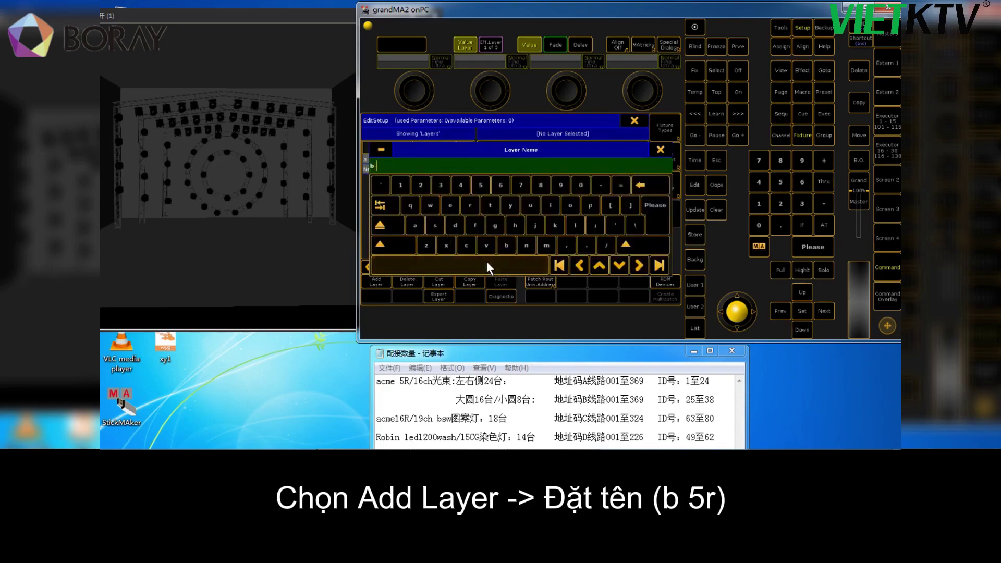
pyautogui.click(479, 186)
pyautogui.click(469, 209)
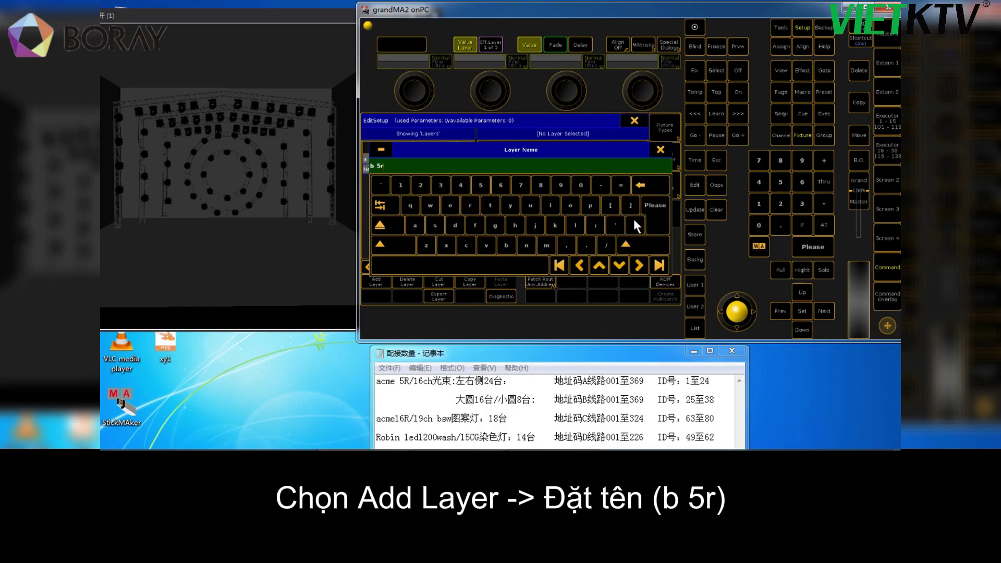
pyautogui.click(662, 207)
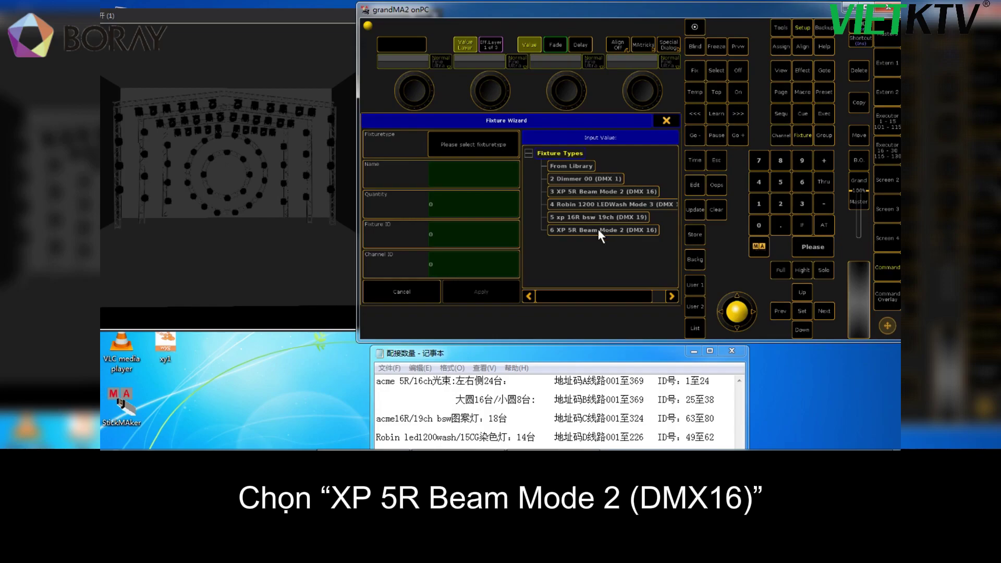
# Add 24 fixtures of the existing type 3 XP 5R Beam Mode 2 to the layer, patched from address 2.1
pyautogui.click(579, 192)
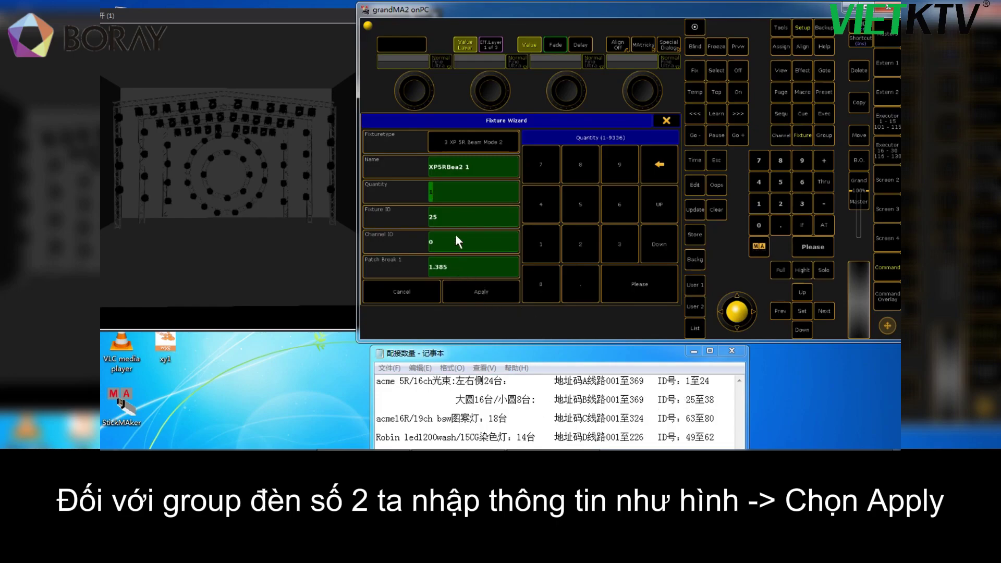
pyautogui.click(448, 267)
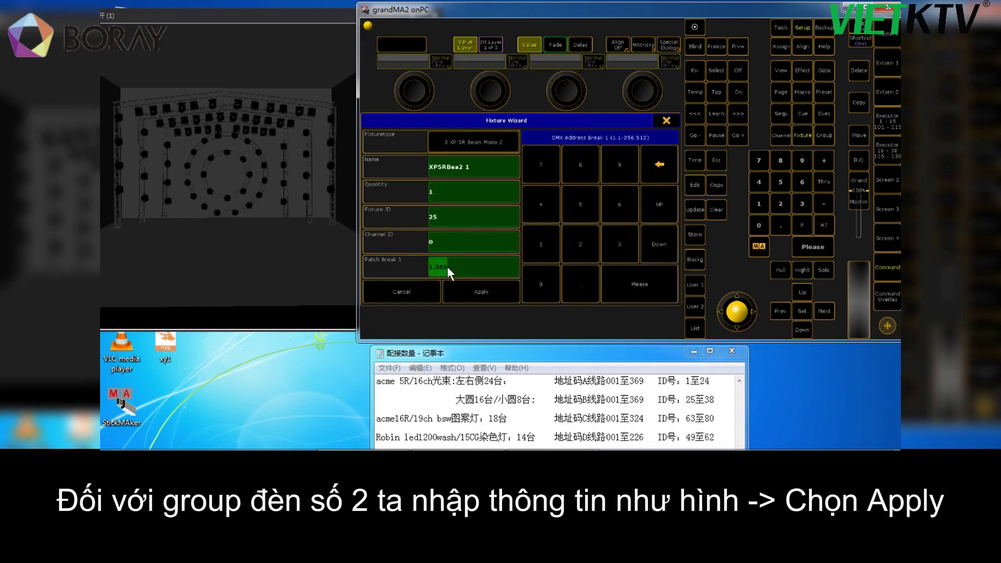
pyautogui.click(586, 241)
pyautogui.click(587, 280)
pyautogui.click(548, 248)
pyautogui.click(460, 192)
pyautogui.click(570, 243)
pyautogui.click(542, 207)
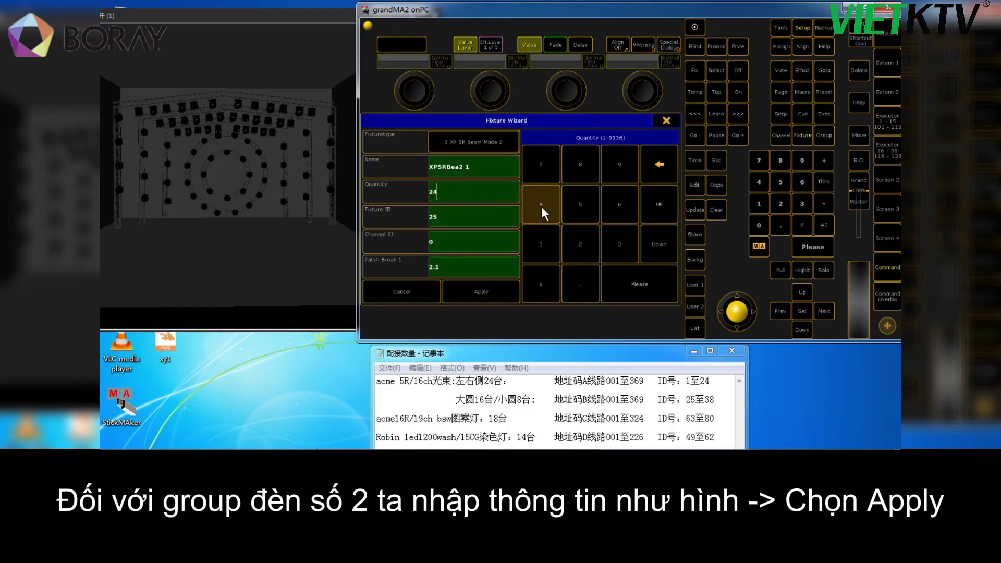
pyautogui.click(503, 295)
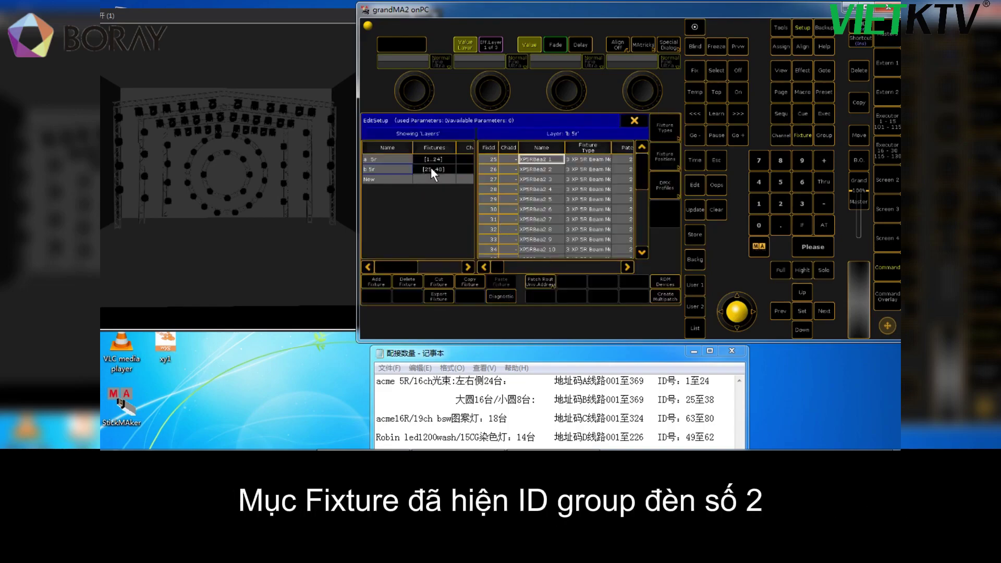
# Correct the end of the line B ID range to 48 in the Notepad list, and check the "b 5r" layer's patch addresses
pyautogui.click(386, 169)
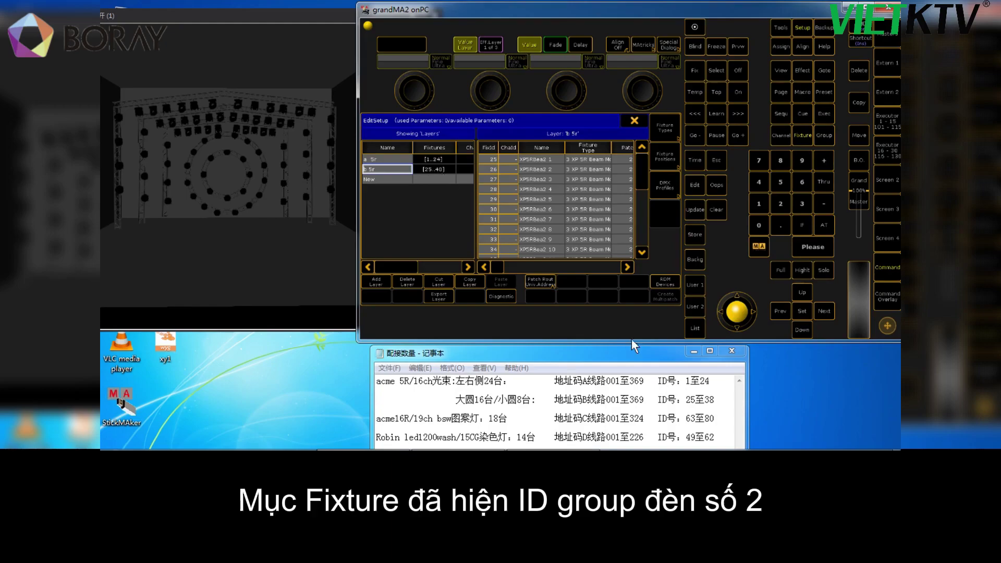
pyautogui.click(709, 399)
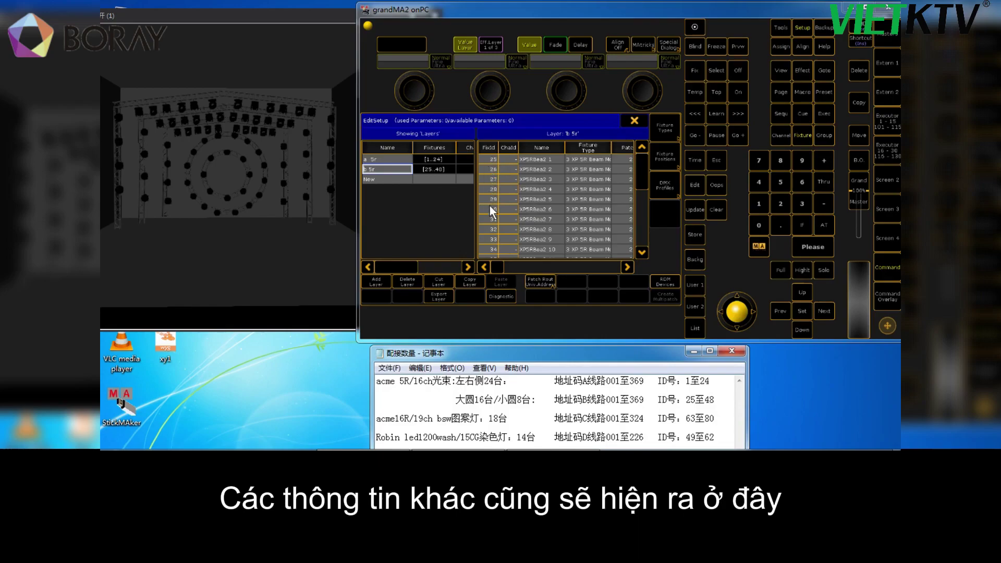
pyautogui.click(628, 264)
pyautogui.click(629, 263)
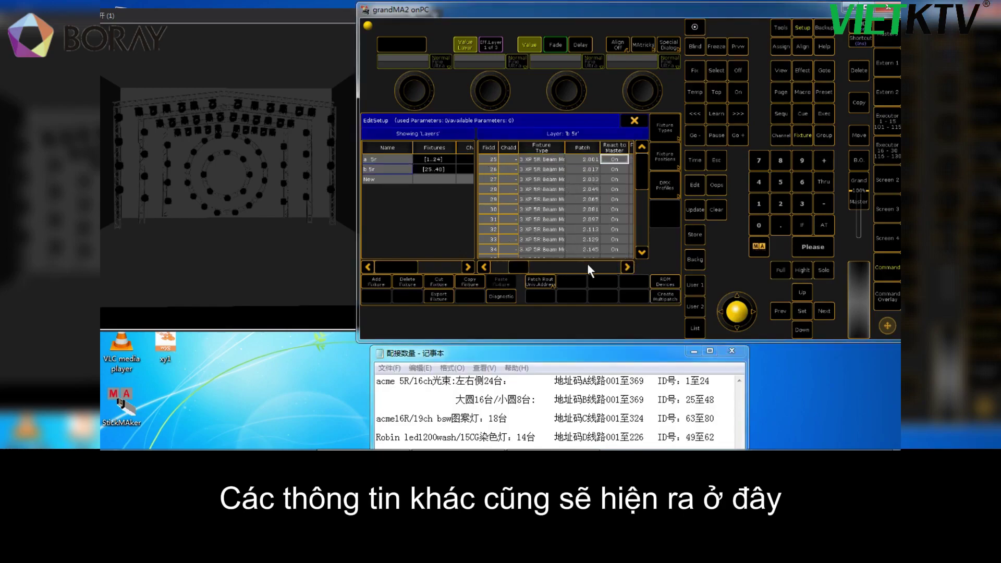
# Create a new layer named "c 16r" below the "b 5r" layer
pyautogui.click(397, 180)
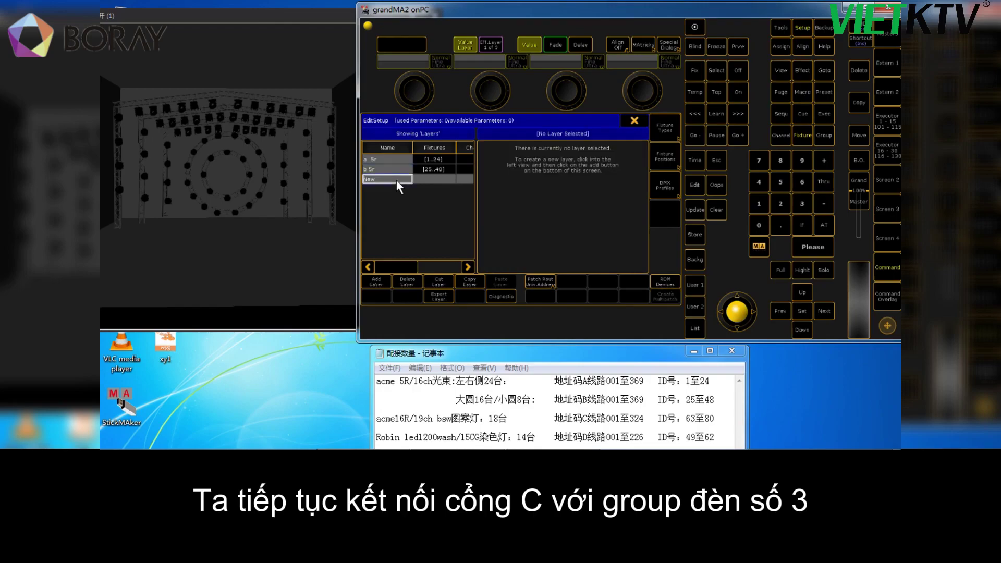
pyautogui.click(397, 180)
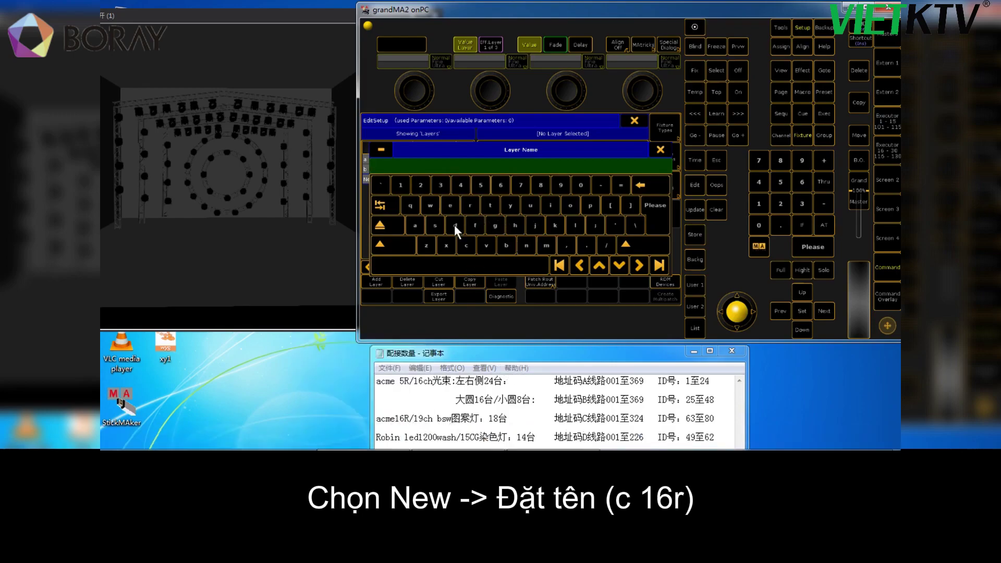
pyautogui.click(466, 246)
pyautogui.click(478, 267)
pyautogui.click(400, 185)
pyautogui.click(501, 186)
pyautogui.click(471, 206)
pyautogui.click(660, 209)
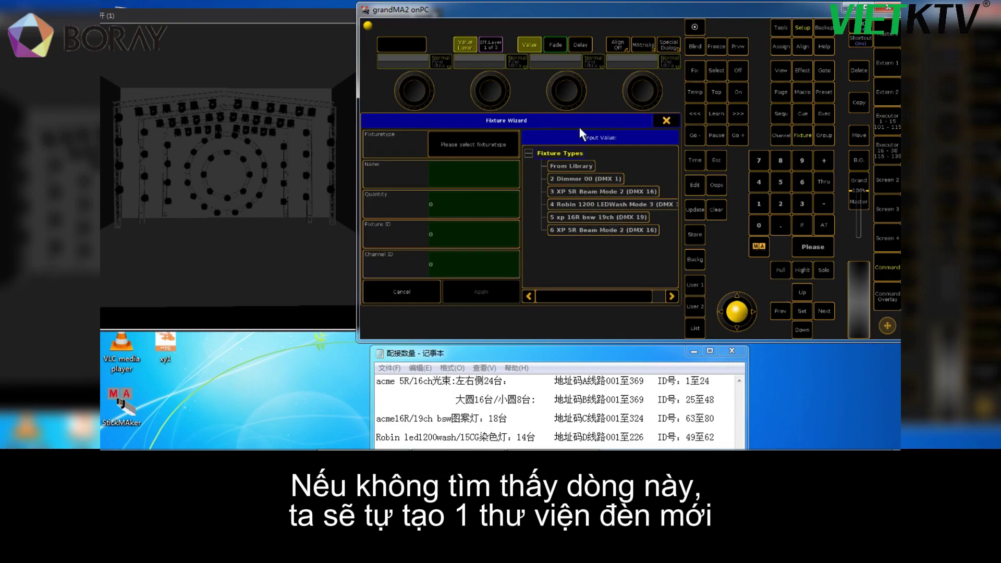
# Import the xp 16R bsw 19ch fixture type from the FIXTURES drive with the library filters cleared
pyautogui.click(590, 166)
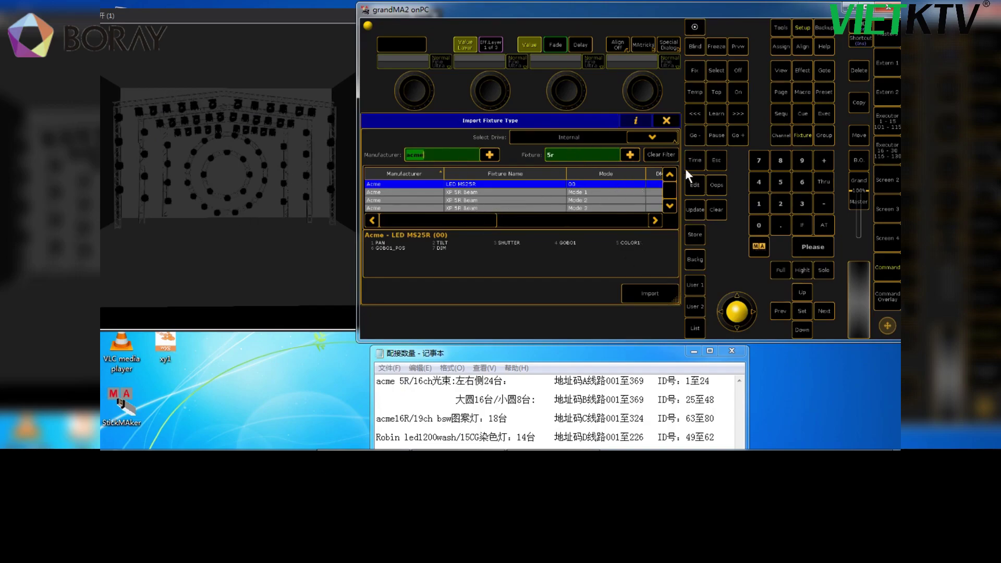
pyautogui.click(669, 138)
pyautogui.click(560, 167)
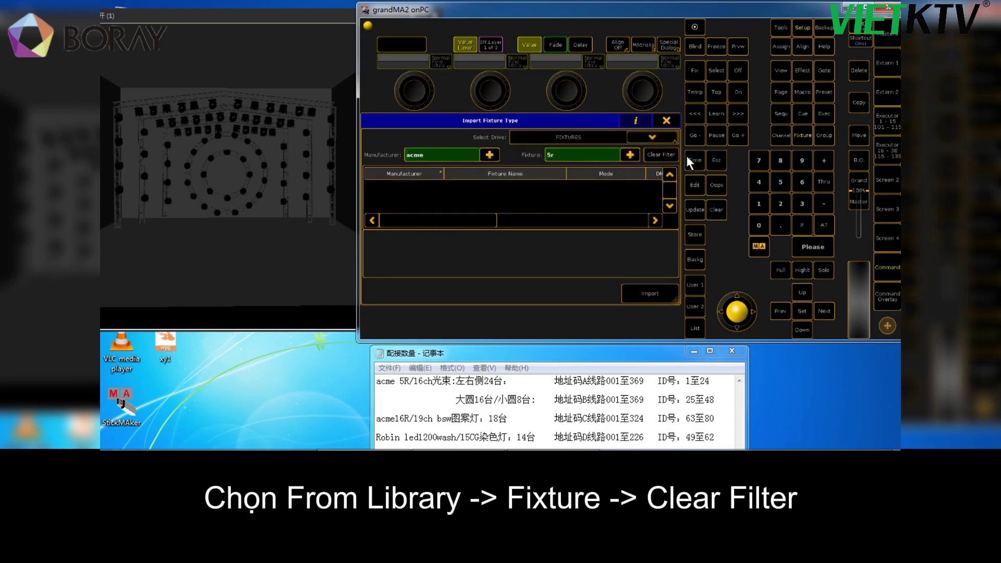
pyautogui.click(660, 153)
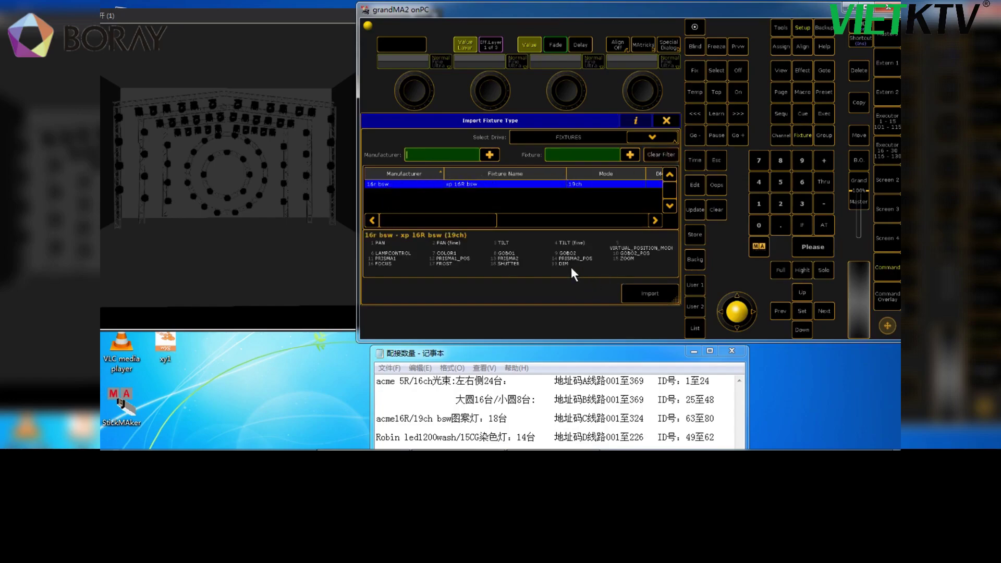
pyautogui.click(647, 293)
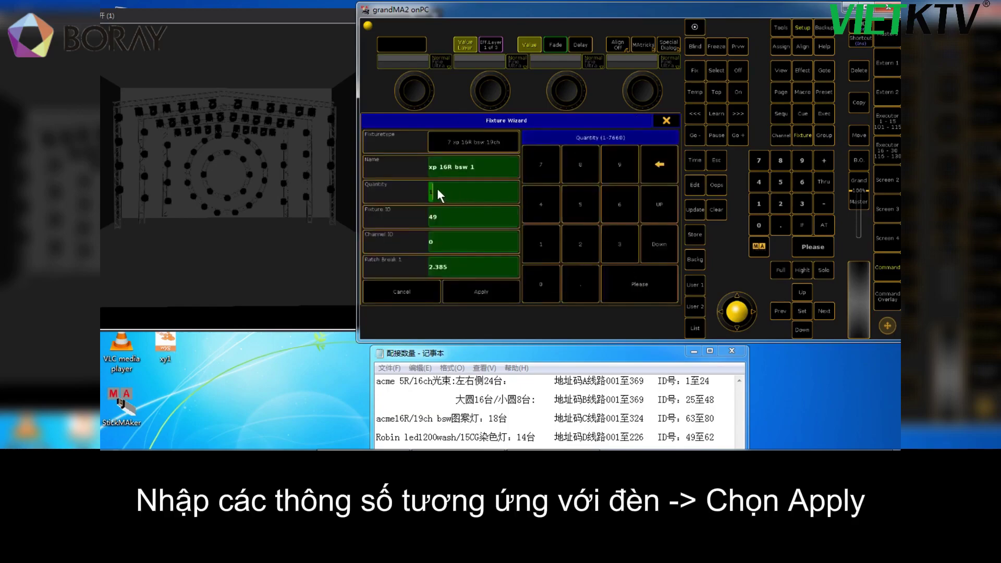
# Set the quantity to 18 and the patch address to 3.1, and add the xp 16R bsw fixtures to the layer
pyautogui.click(548, 244)
pyautogui.click(583, 165)
pyautogui.click(451, 264)
pyautogui.click(626, 245)
pyautogui.click(565, 286)
pyautogui.click(542, 247)
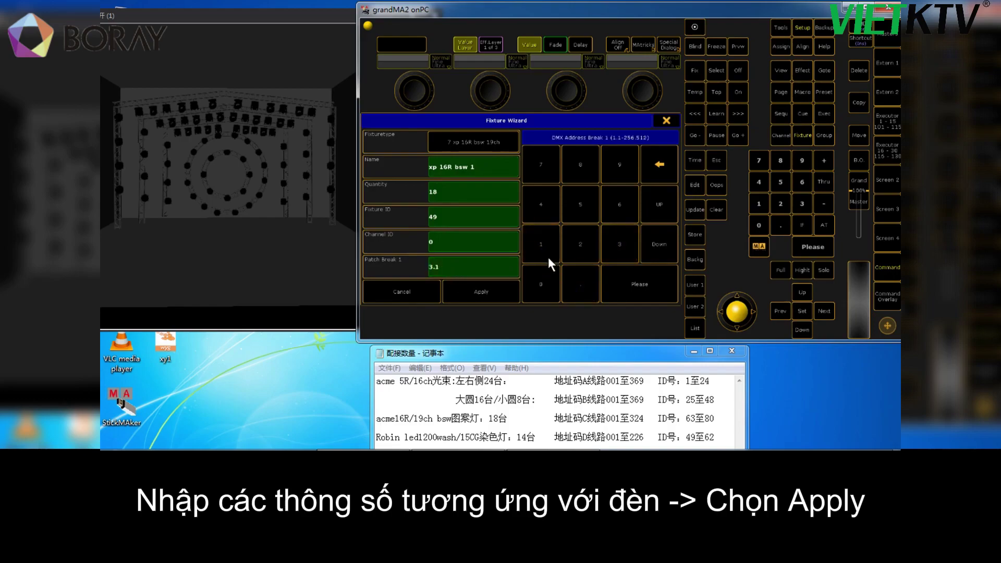
pyautogui.click(492, 291)
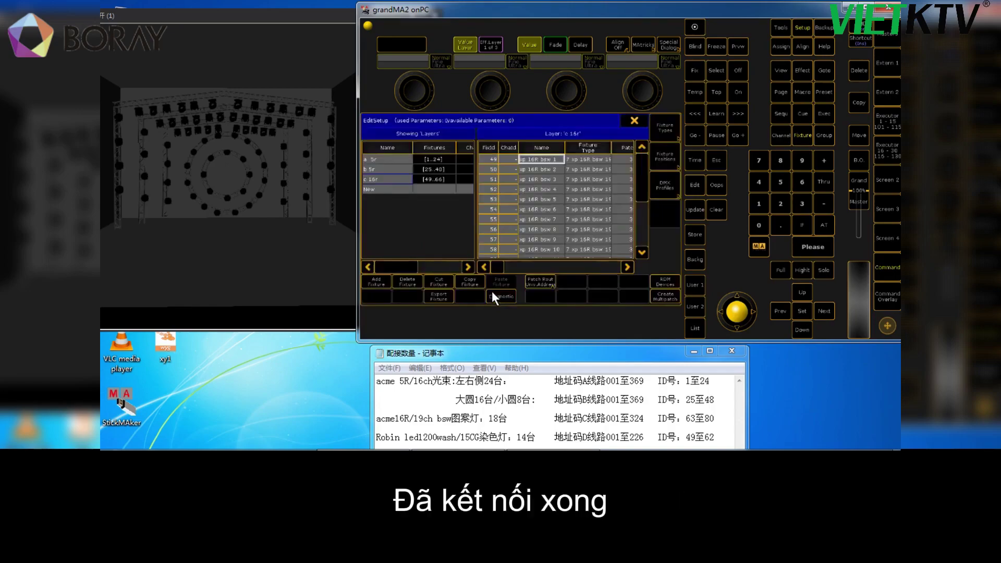
# Change the line C ID range to 49至66 in the Notepad list
pyautogui.click(697, 418)
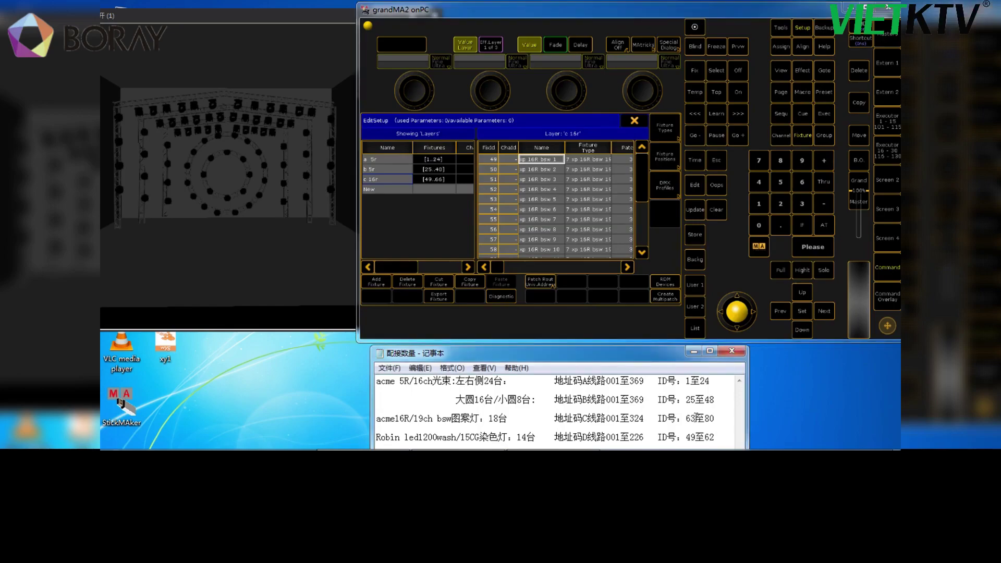
pyautogui.press('BackSpace')
pyautogui.press('BackSpace')
pyautogui.write('49')
pyautogui.press('BackSpace')
pyautogui.press('BackSpace')
pyautogui.write('66')
# Create a new layer named "d wash" in the grandMA2 fixture schedule
pyautogui.click(399, 188)
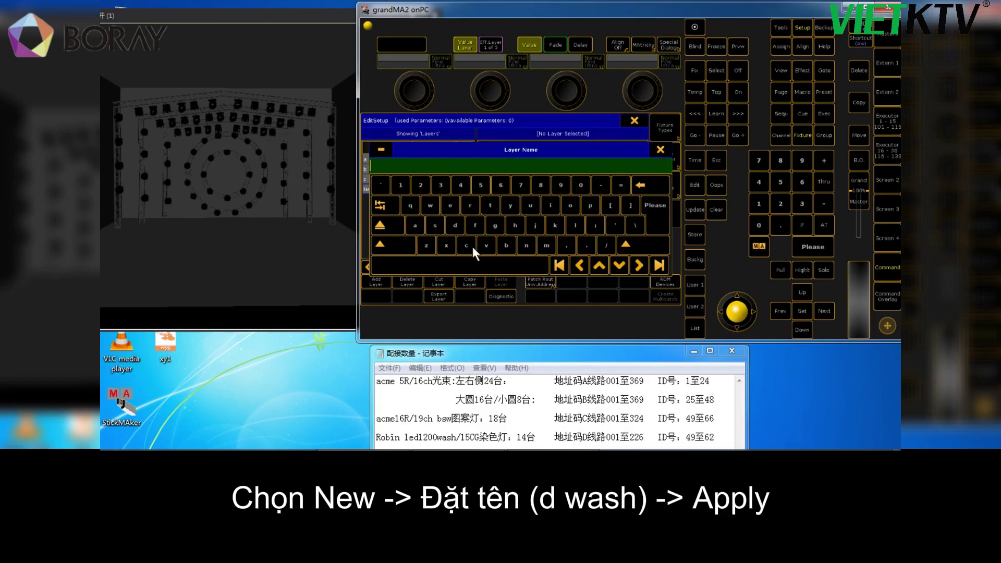
pyautogui.click(455, 226)
pyautogui.click(477, 265)
pyautogui.click(433, 203)
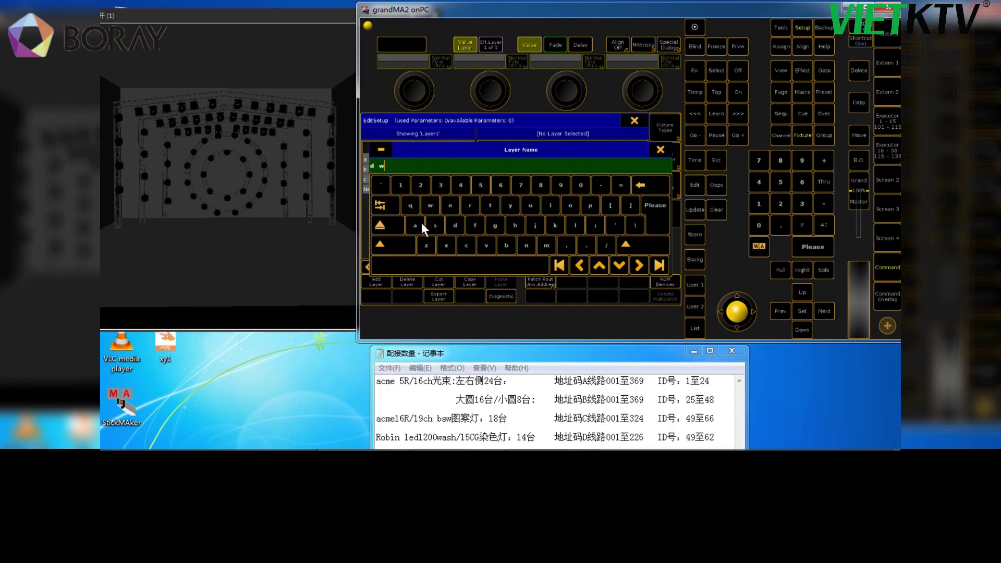
pyautogui.click(422, 223)
pyautogui.click(432, 221)
pyautogui.click(516, 228)
pyautogui.click(654, 209)
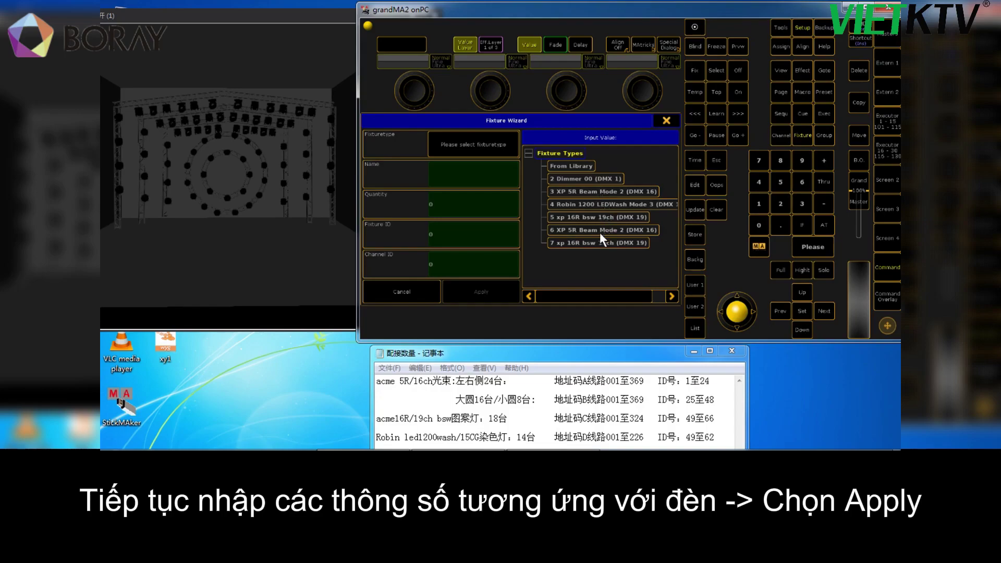
# Choose the Robin 1200 LEDWash Mode 3 fixture type and set its patch address to 4.1 and quantity to 14
pyautogui.click(600, 203)
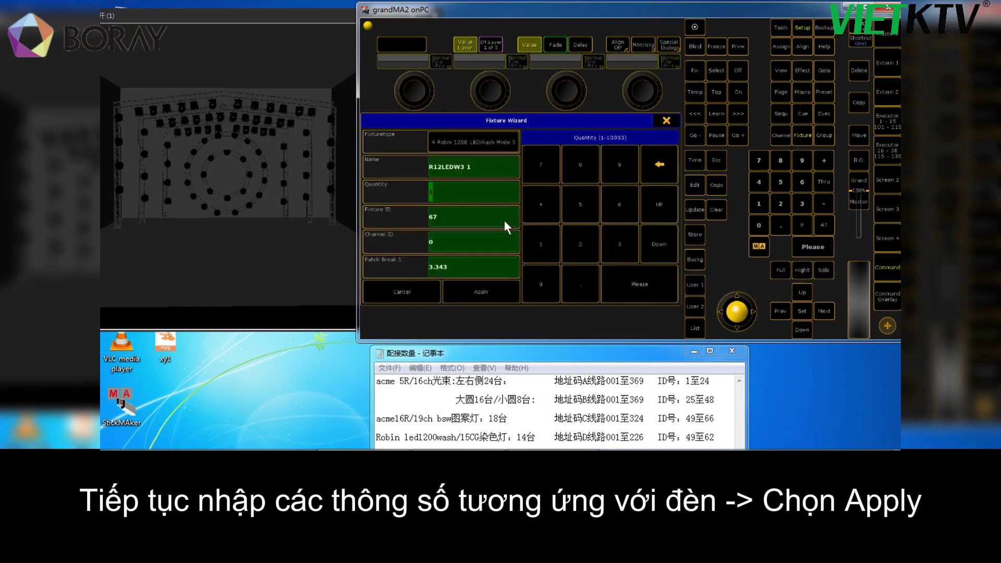
pyautogui.click(481, 266)
pyautogui.click(540, 204)
pyautogui.click(574, 282)
pyautogui.click(543, 246)
pyautogui.click(478, 193)
pyautogui.click(542, 248)
pyautogui.click(549, 200)
# Change the line D start ID to 67 in the Notepad list, and add the configured Robin fixtures to the "d wash" layer
pyautogui.click(696, 434)
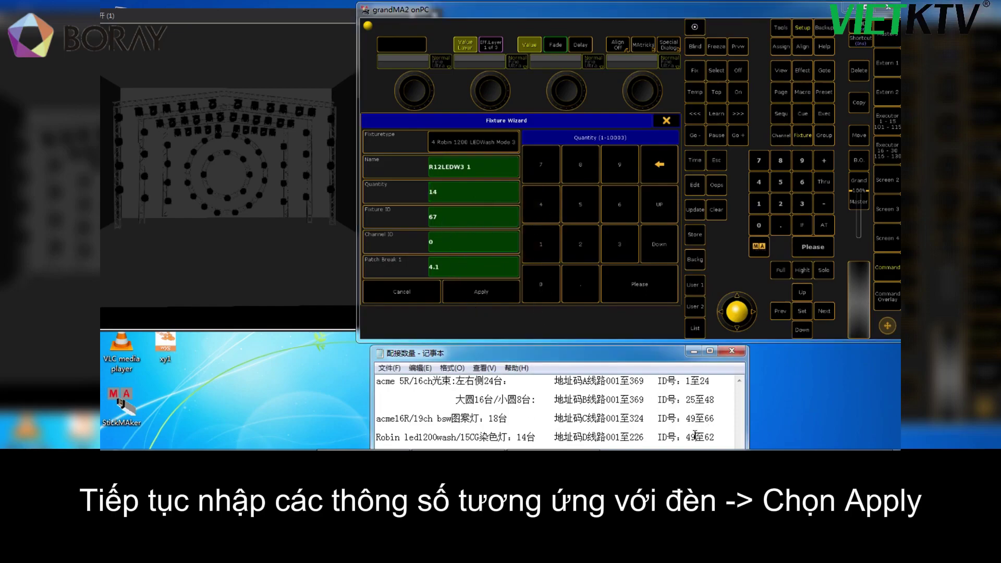
pyautogui.press('BackSpace')
pyautogui.press('BackSpace')
pyautogui.write('67')
pyautogui.click(500, 297)
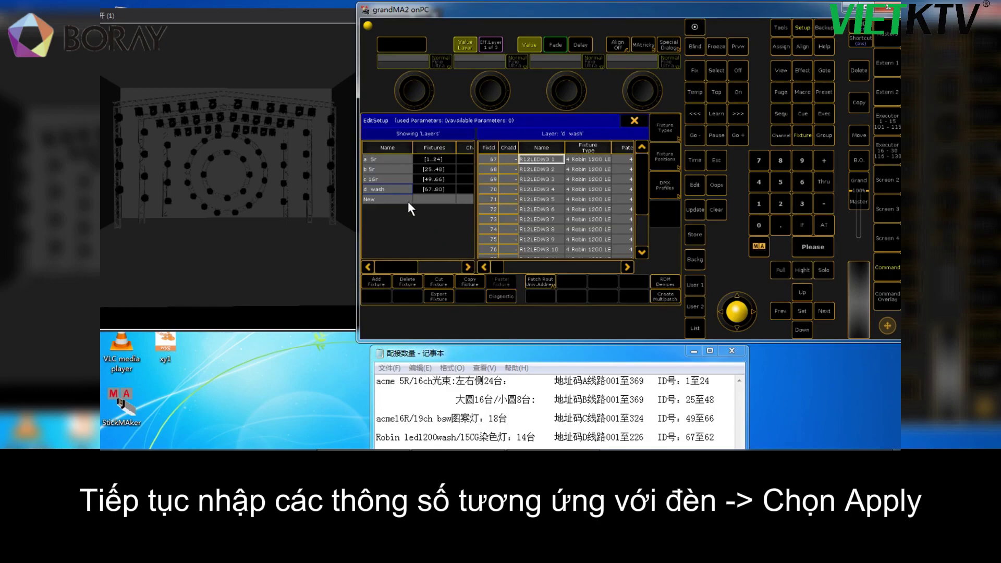
# Change the line D end ID to 80 in the Notepad list
pyautogui.click(717, 439)
pyautogui.press('BackSpace')
pyautogui.press('BackSpace')
pyautogui.write('80')
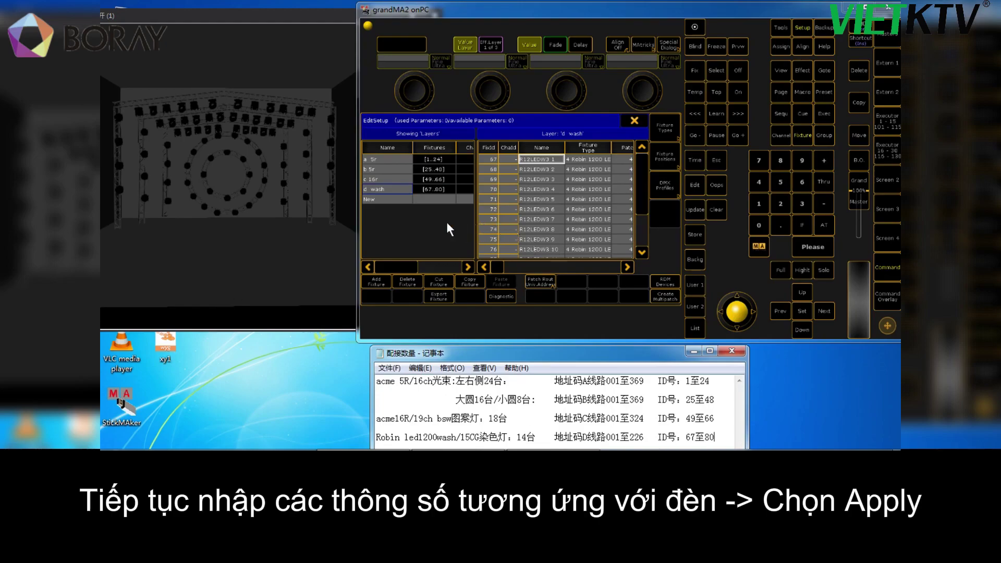
# Close the grandMA2 patch and fixture schedule, saving the changes
pyautogui.click(446, 222)
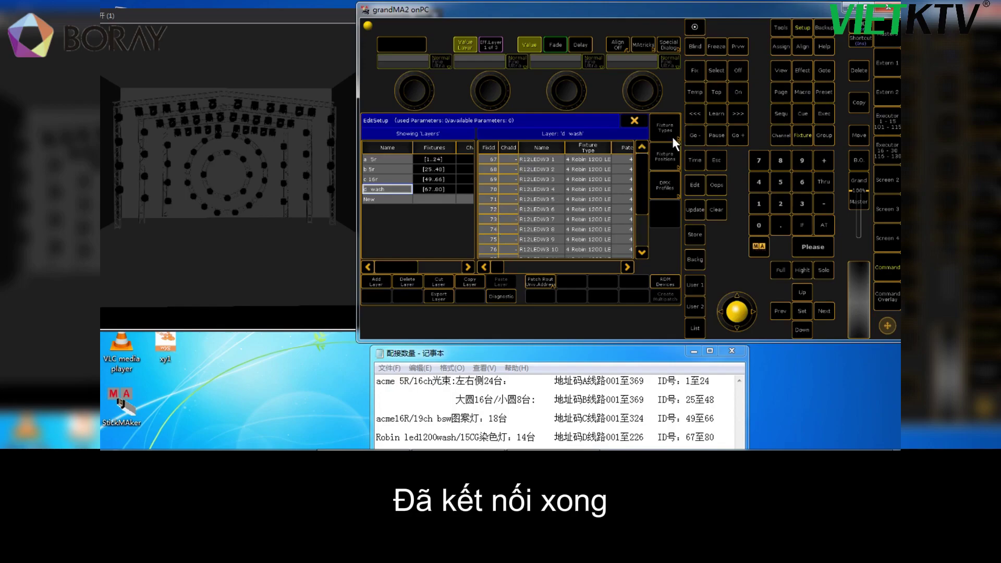
pyautogui.click(640, 118)
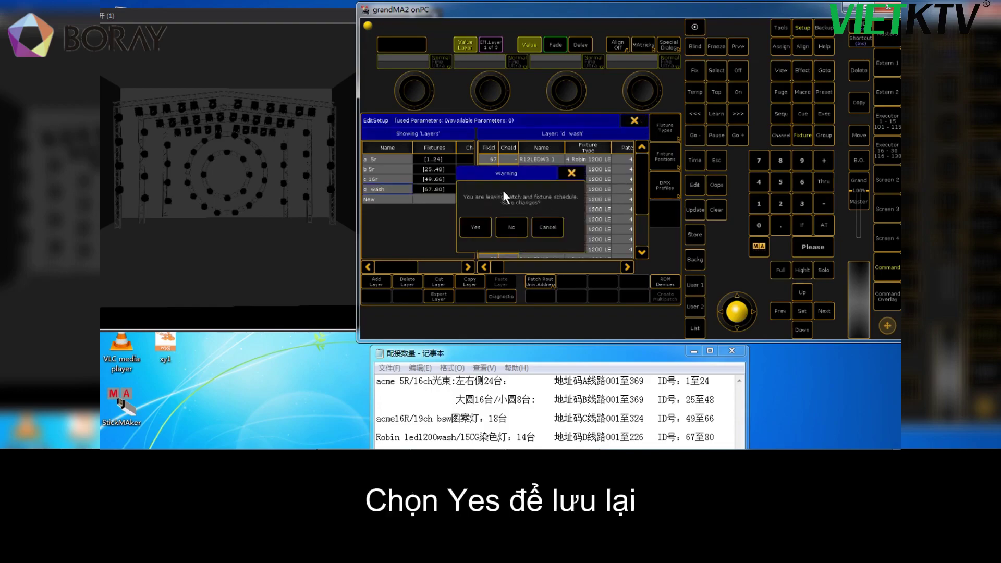
pyautogui.click(474, 228)
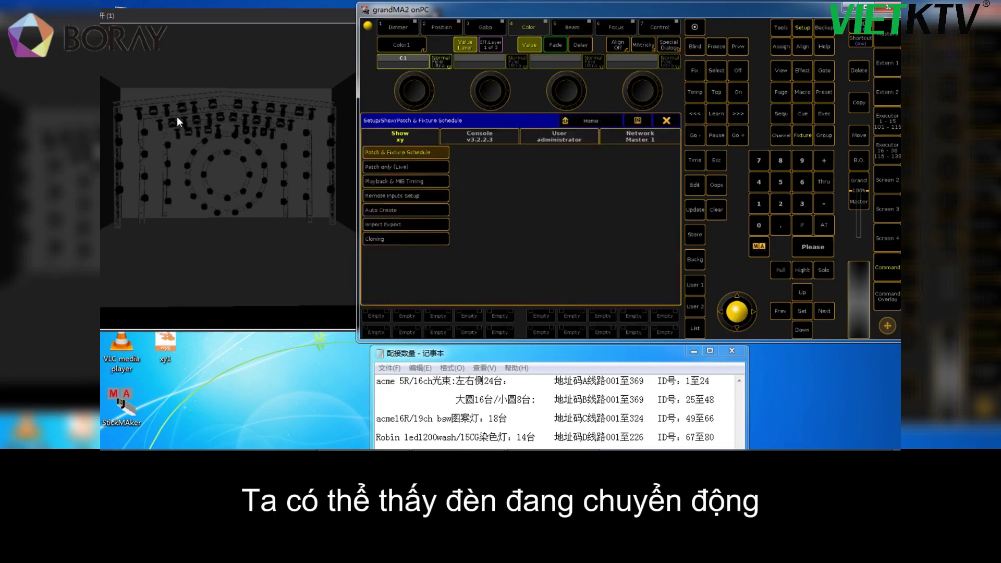
# Close the setup window and create a Fixture sheet in the empty screen area
pyautogui.click(667, 121)
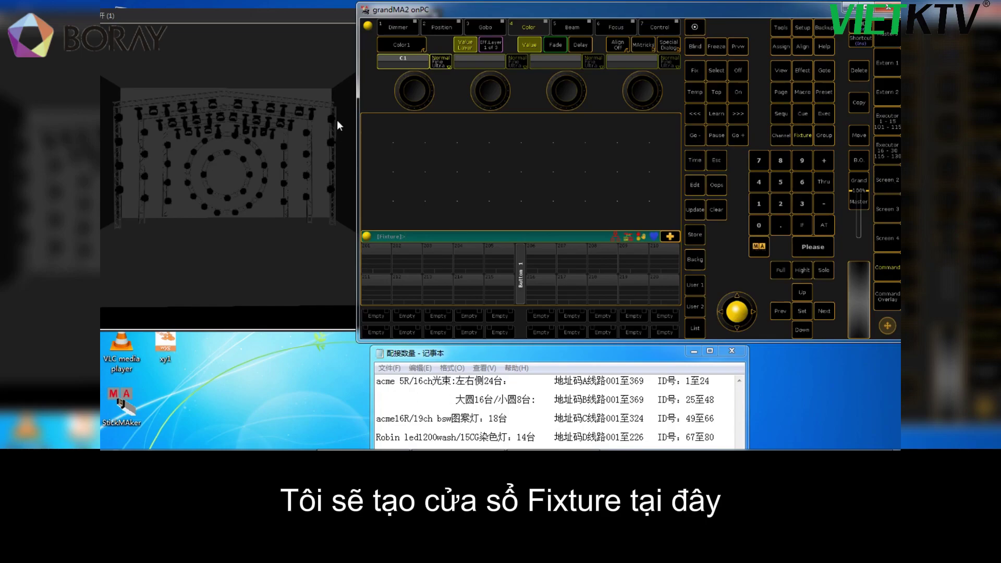
pyautogui.click(366, 117)
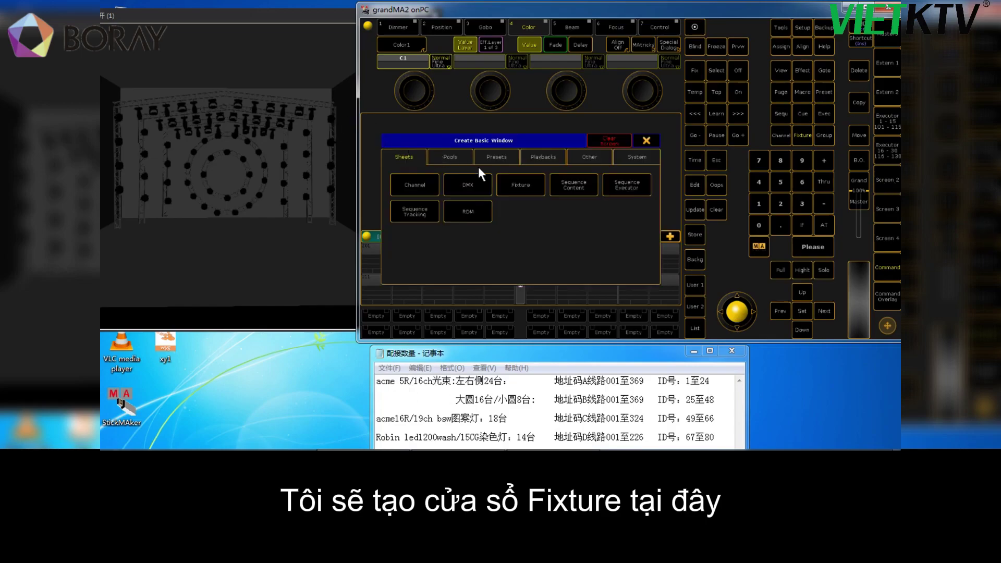
pyautogui.click(521, 185)
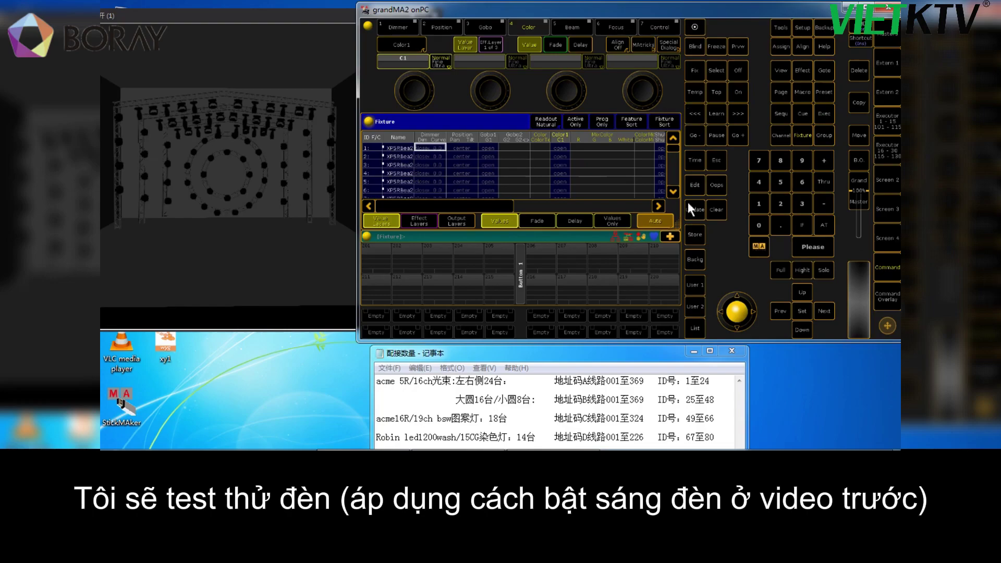
# Test fixture 1 at full intensity, aim its beam at the stage floor with tilt and pan, and clear the programmer
pyautogui.click(374, 148)
pyautogui.click(784, 271)
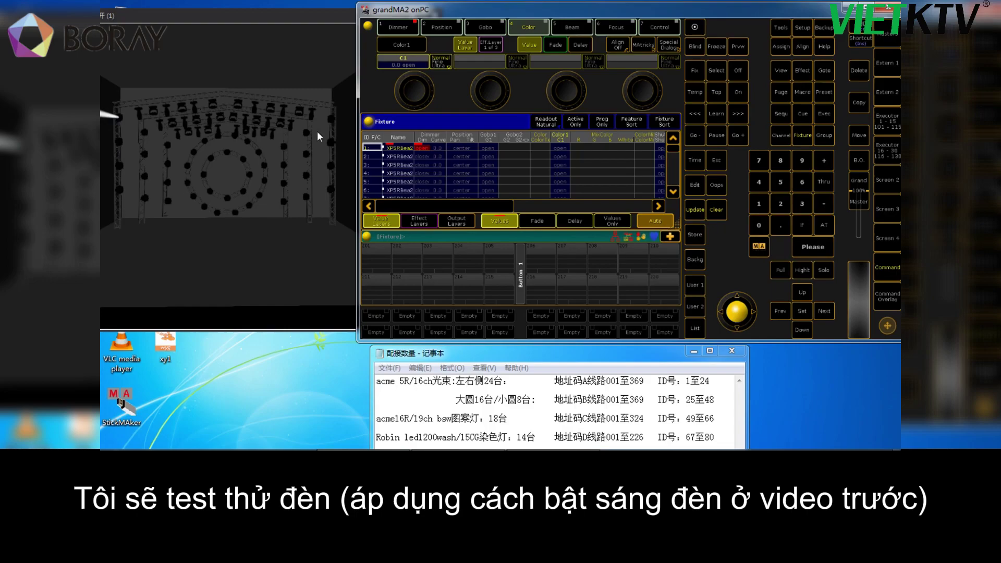
pyautogui.click(436, 29)
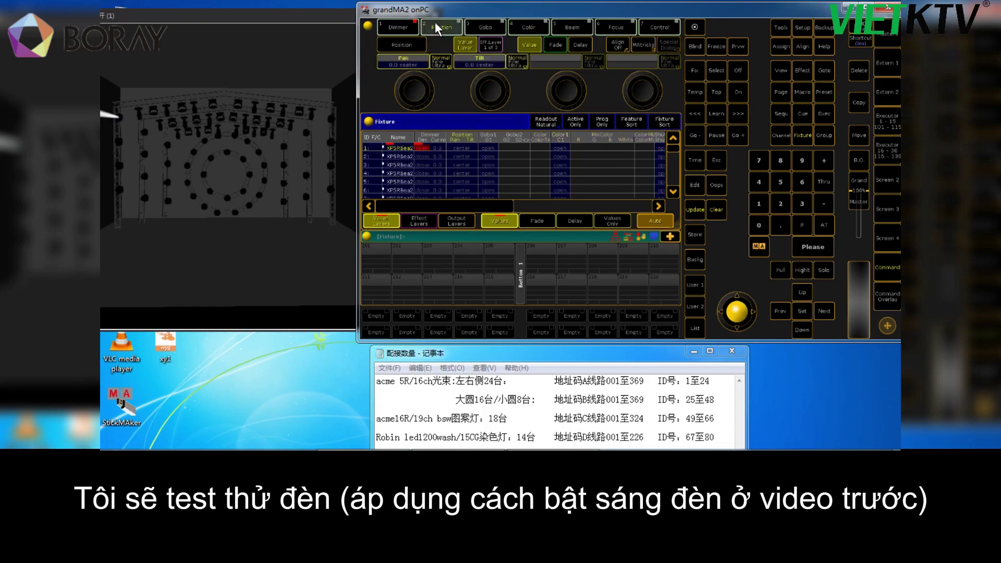
pyautogui.moveTo(488, 84); pyautogui.dragTo(484, 104)
pyautogui.moveTo(410, 84)
pyautogui.mouseDown()
pyautogui.moveTo(422, 94)
pyautogui.moveTo(400, 95)
pyautogui.mouseUp()
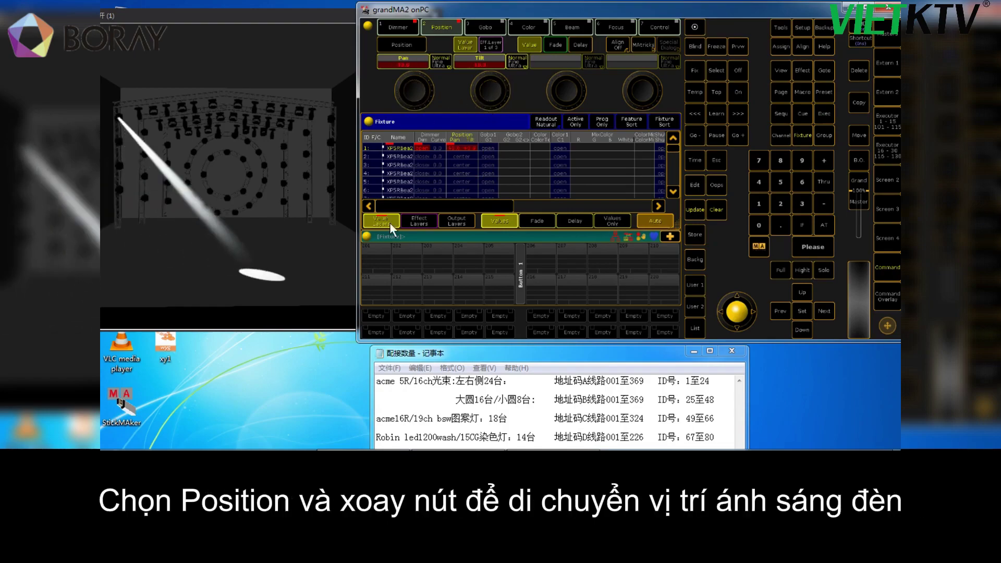
pyautogui.click(717, 217)
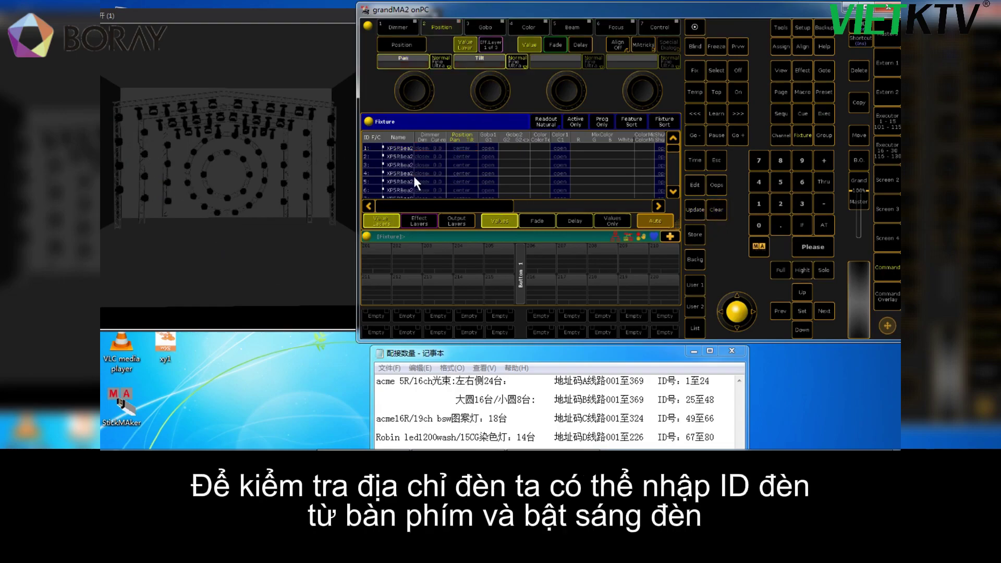
# Select fixtures 1 thru 24 and set them to full intensity
pyautogui.click(758, 203)
pyautogui.click(819, 176)
pyautogui.click(778, 206)
pyautogui.click(757, 182)
pyautogui.click(778, 272)
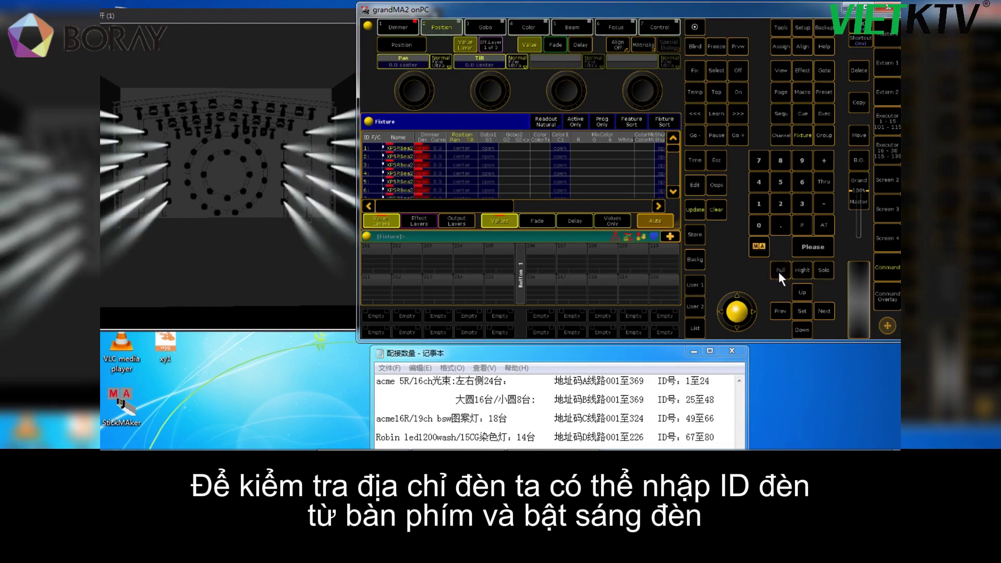
# Turn on Highlight and Solo, step through individual fixtures of the 1 thru 24 selection, and clear the programmer
pyautogui.click(803, 270)
pyautogui.click(825, 269)
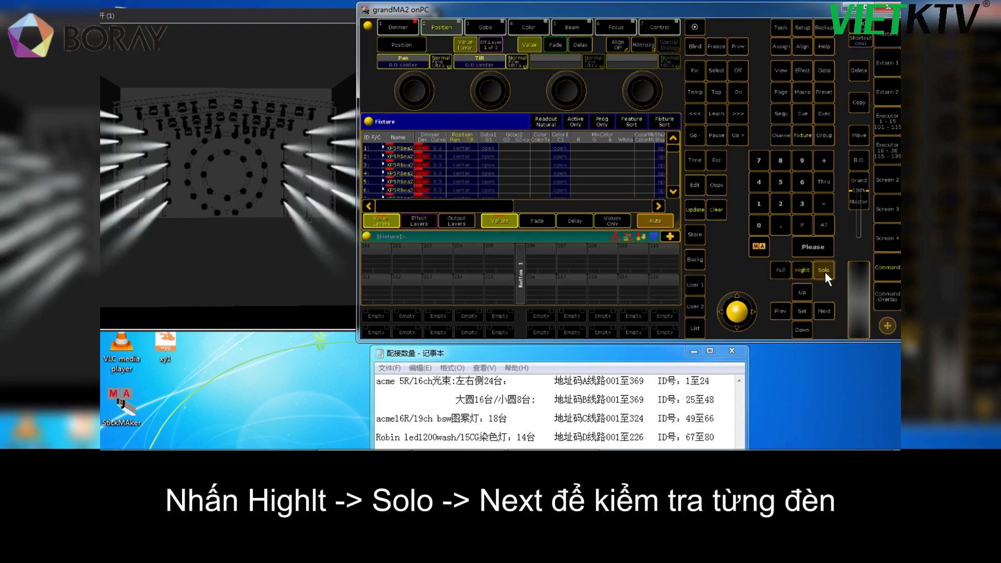
pyautogui.click(830, 309)
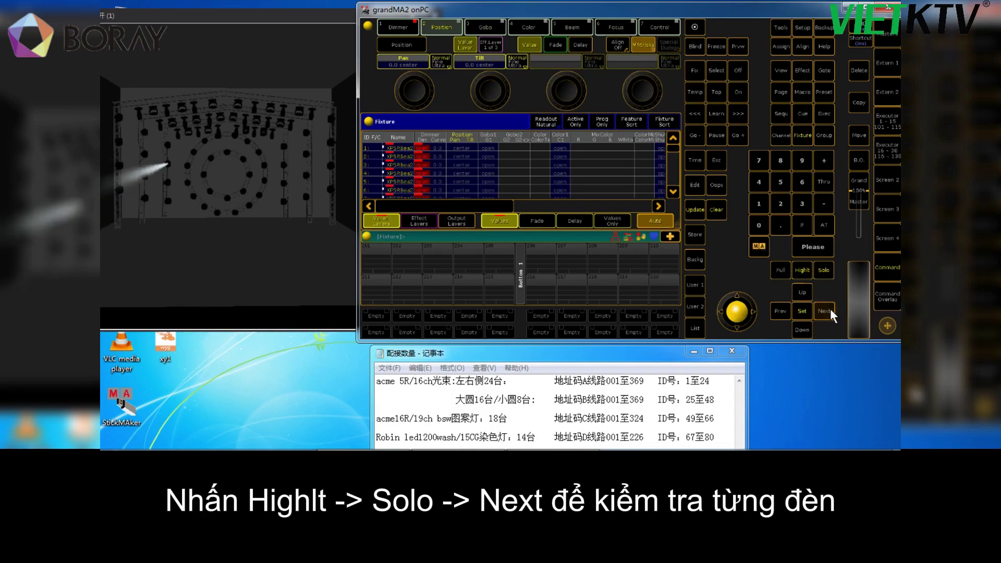
pyautogui.click(829, 309)
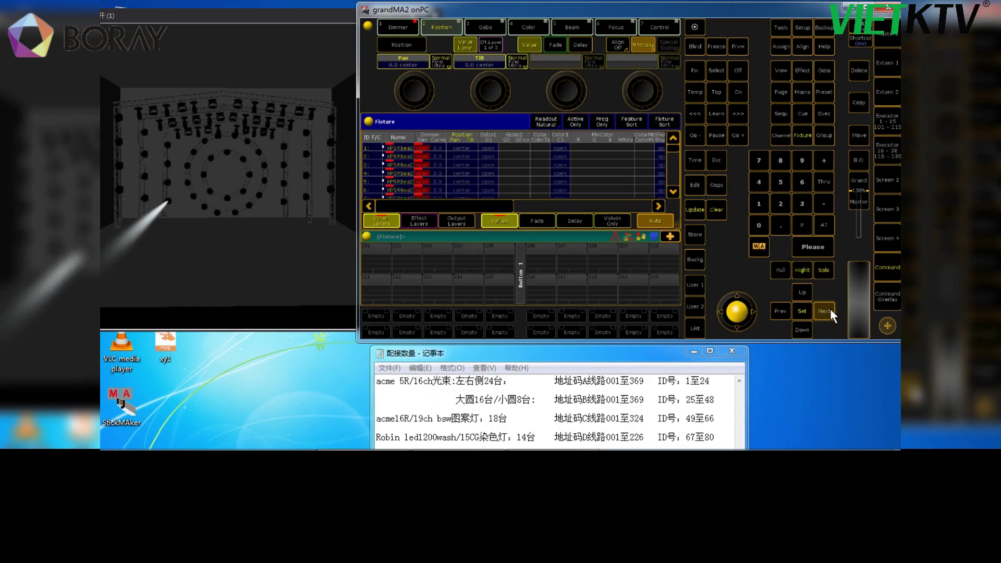
pyautogui.click(713, 207)
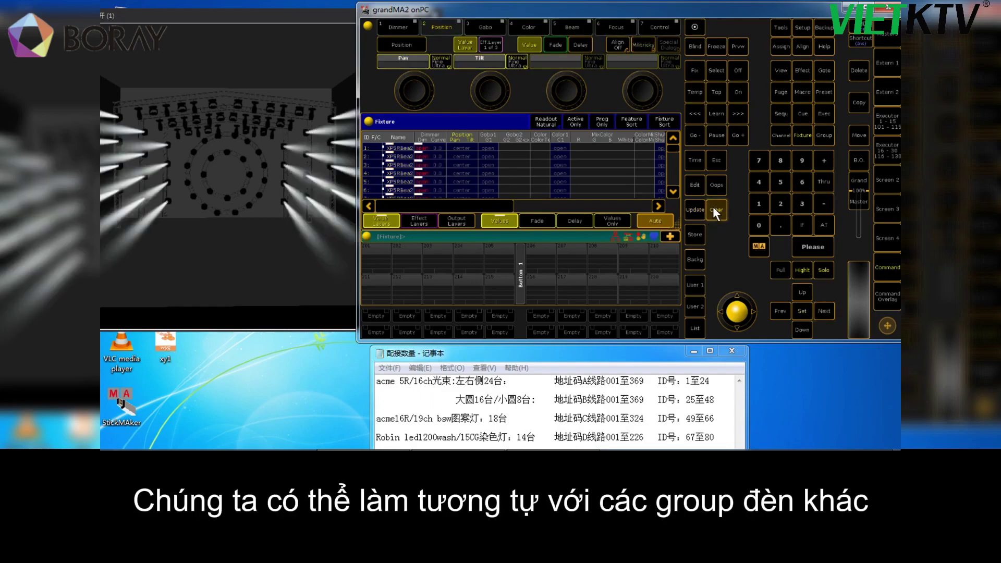
# Select fixtures 25 thru 48 to light the circle group with Highlight
pyautogui.click(780, 204)
pyautogui.click(780, 182)
pyautogui.click(828, 182)
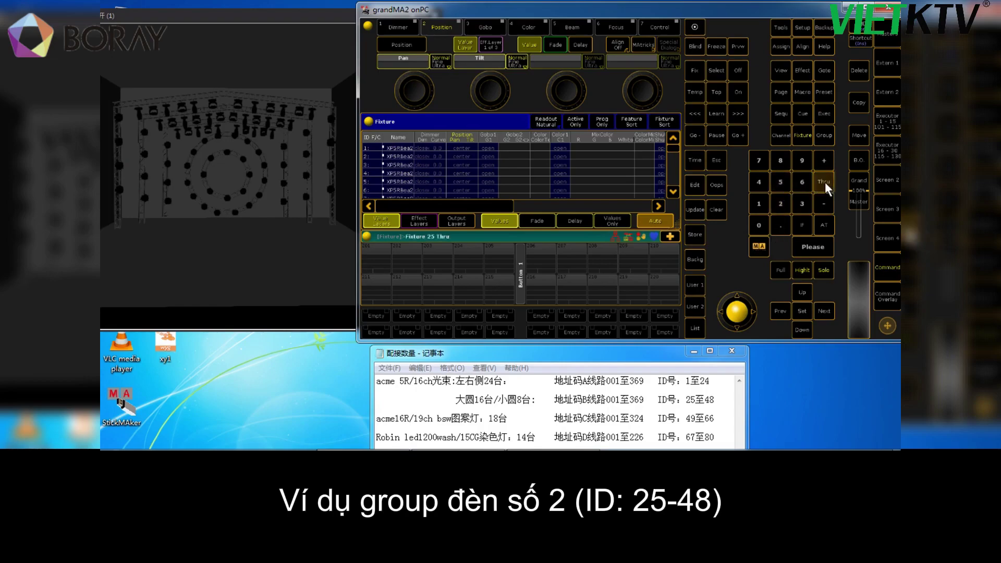
pyautogui.click(781, 160)
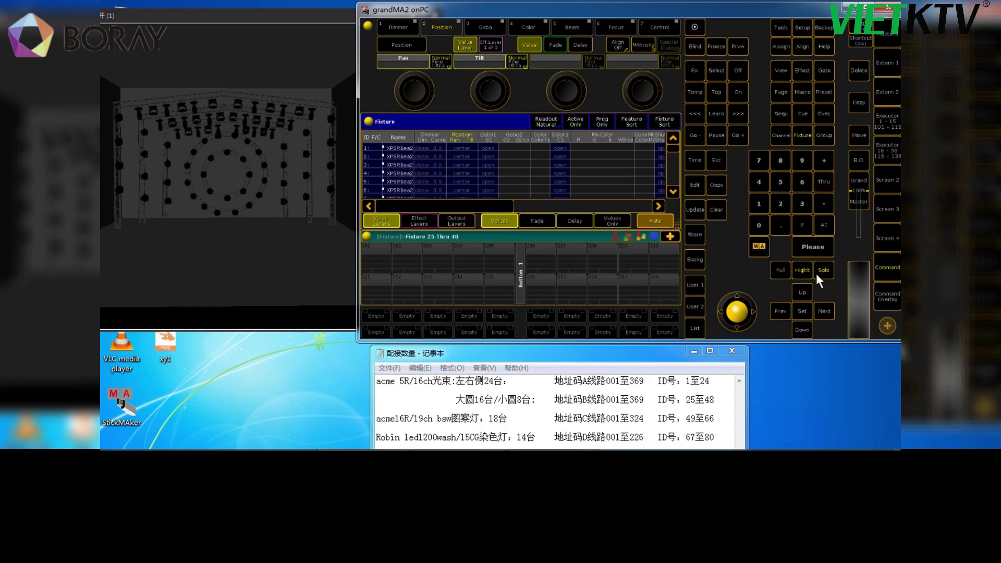
pyautogui.click(809, 245)
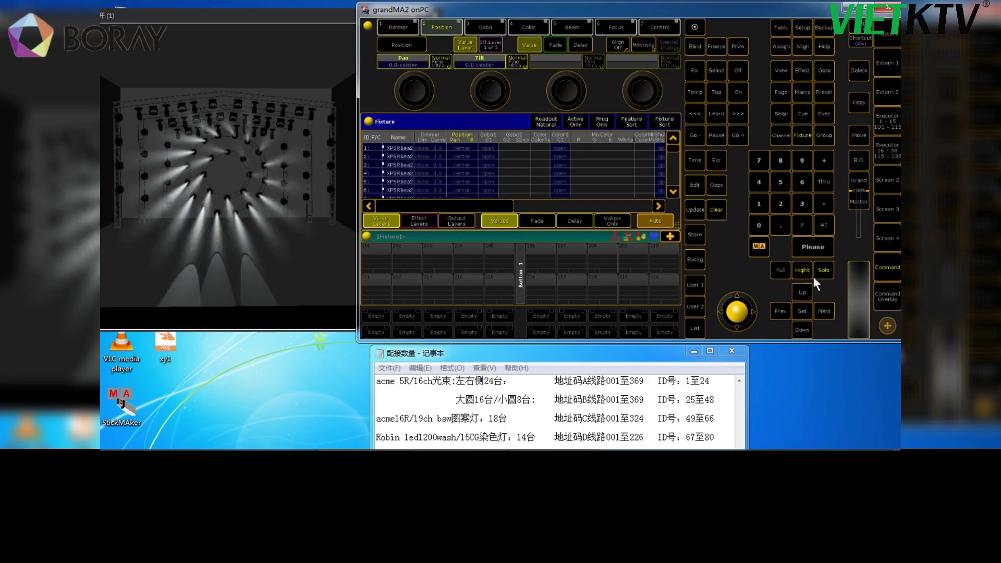
# Step through single fixtures of the 25 thru 48 selection to check their addresses, and clear the selection
pyautogui.click(826, 311)
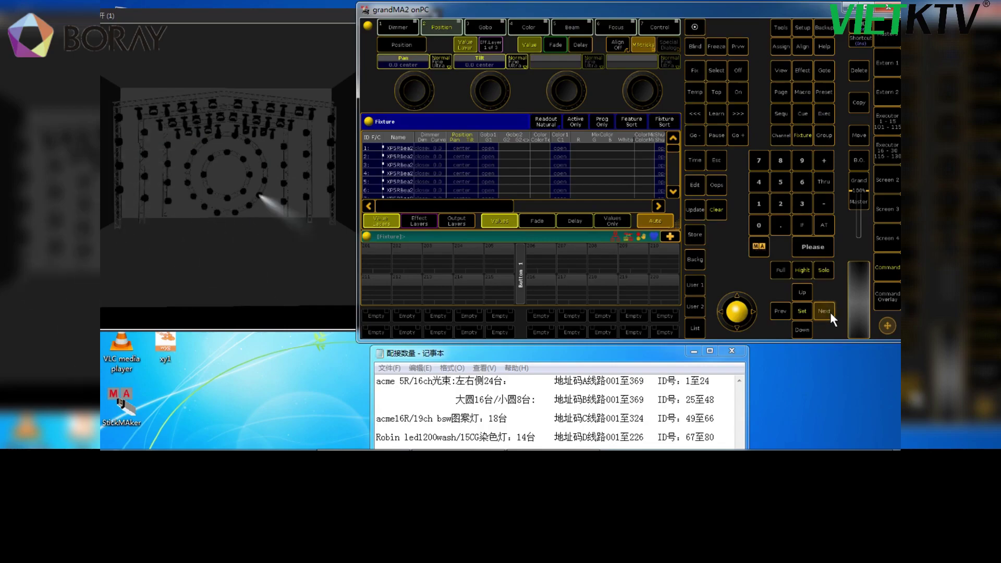
pyautogui.click(826, 311)
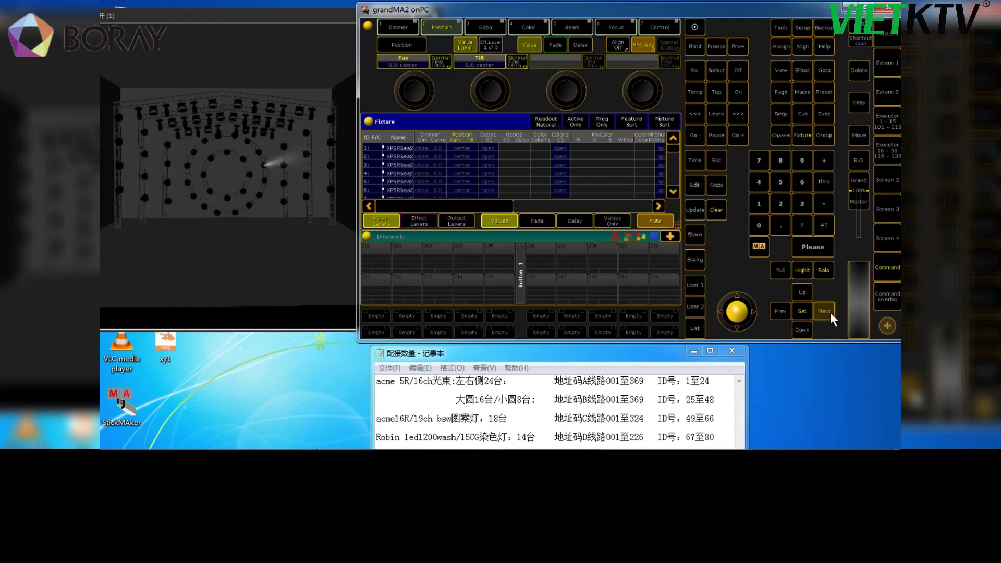
pyautogui.click(723, 212)
# Select fixtures 49 thru 66 and set them to full intensity
pyautogui.click(758, 180)
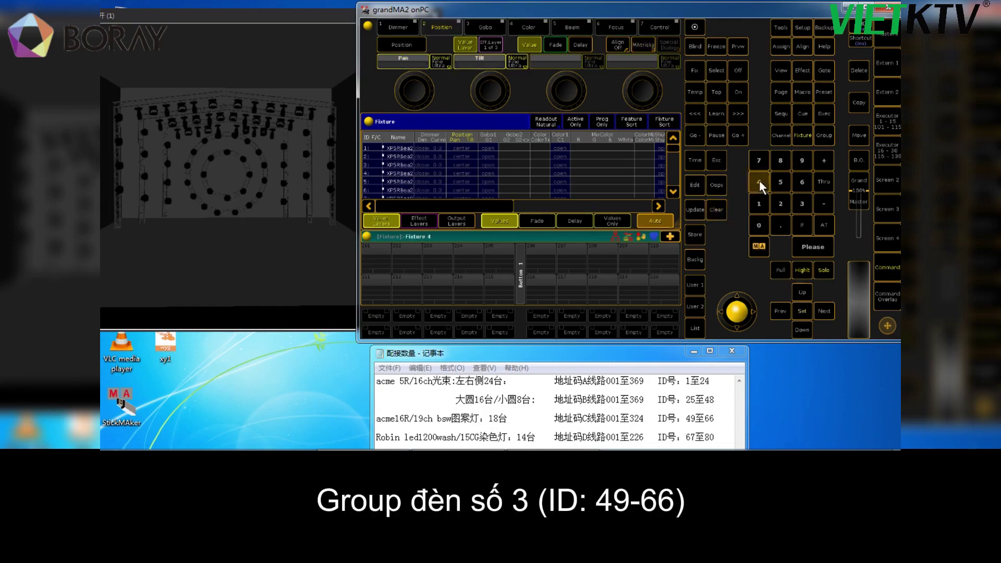
pyautogui.click(800, 158)
pyautogui.click(818, 180)
pyautogui.click(802, 182)
pyautogui.click(787, 272)
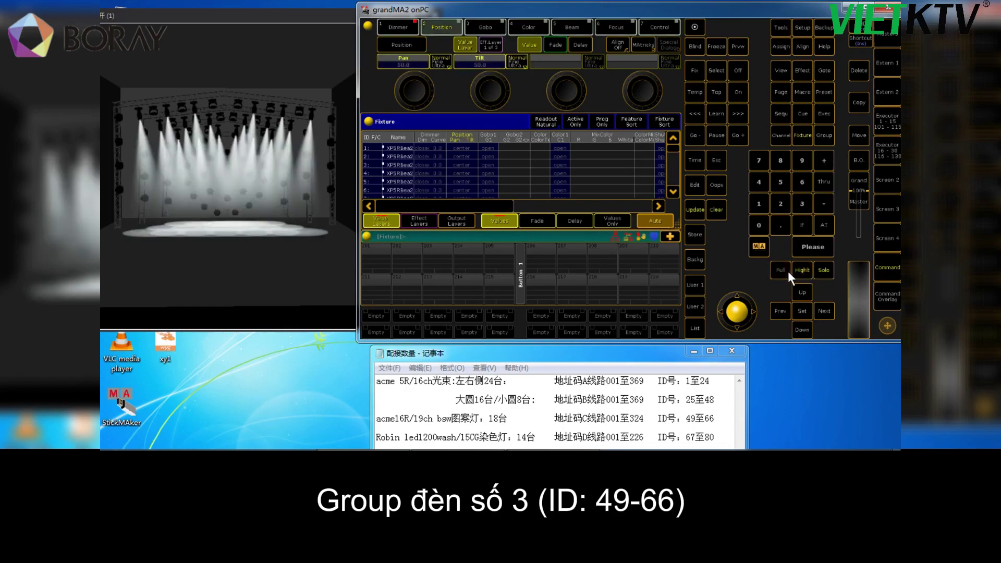
# Step through fixtures 49 to 66 one at a time to check each light, and clear the programmer
pyautogui.click(826, 313)
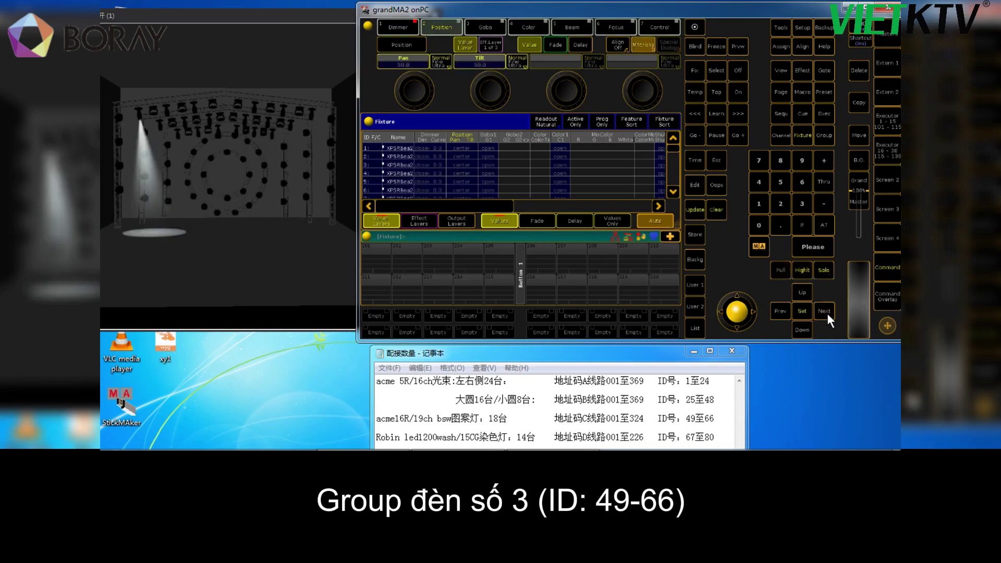
pyautogui.click(823, 311)
pyautogui.click(823, 312)
pyautogui.click(824, 311)
pyautogui.click(827, 313)
pyautogui.click(826, 313)
pyautogui.click(826, 313)
pyautogui.click(827, 314)
pyautogui.click(827, 313)
pyautogui.click(826, 313)
pyautogui.click(827, 313)
pyautogui.click(826, 312)
pyautogui.click(825, 312)
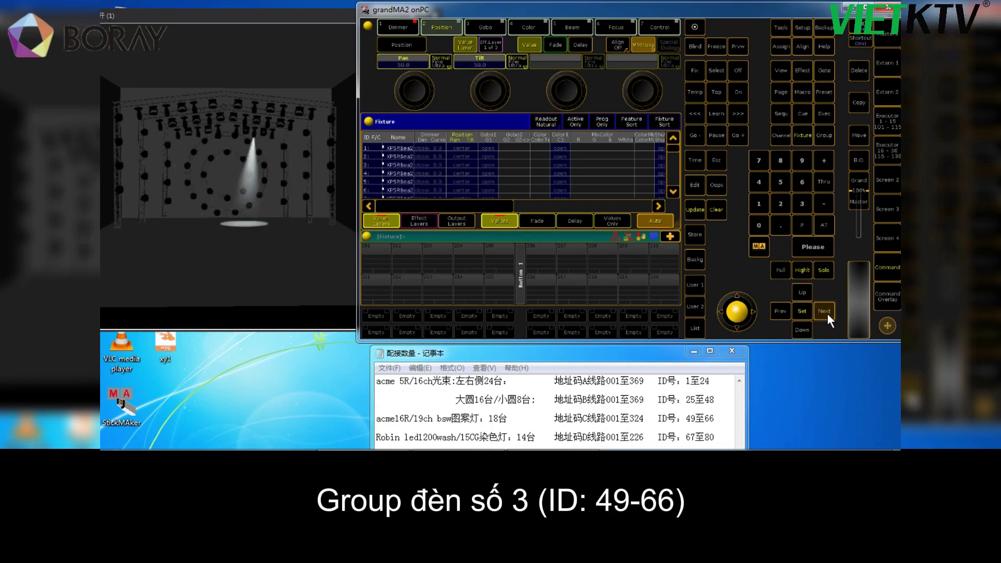
pyautogui.click(825, 312)
pyautogui.click(825, 311)
pyautogui.click(715, 209)
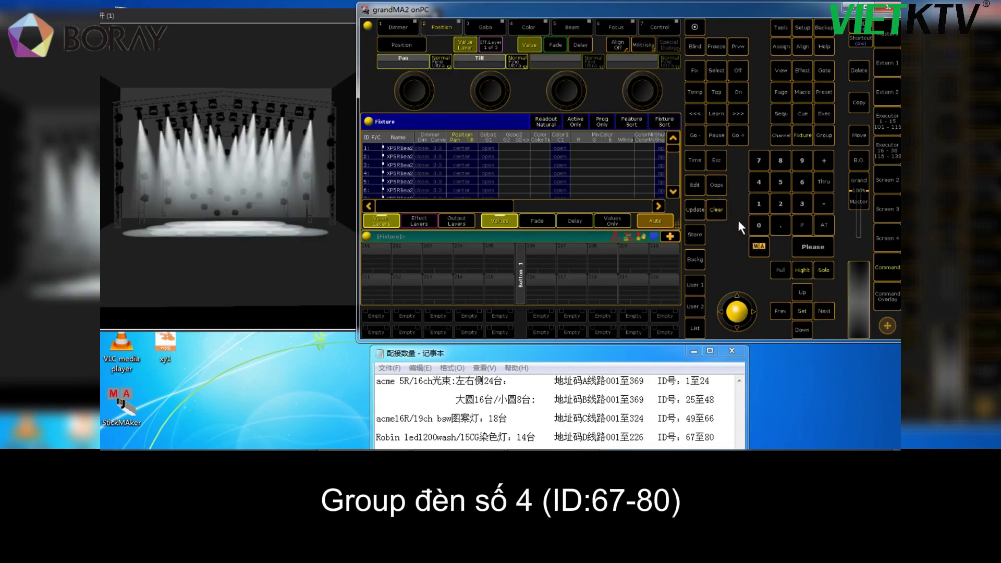
pyautogui.click(716, 210)
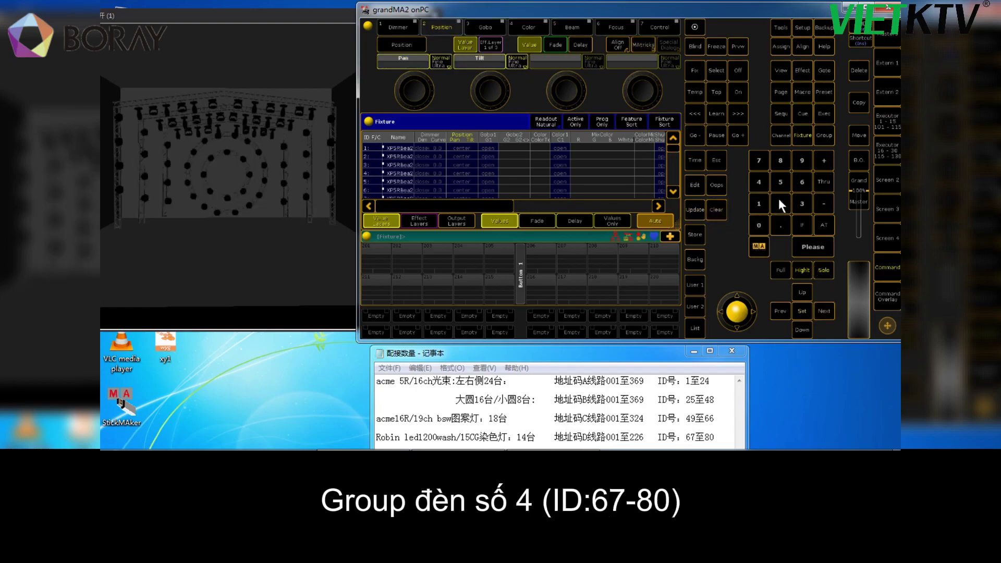
# Select fixtures 67 thru 80 to light the wash group with Highlight
pyautogui.click(801, 184)
pyautogui.click(761, 162)
pyautogui.click(823, 182)
pyautogui.click(821, 247)
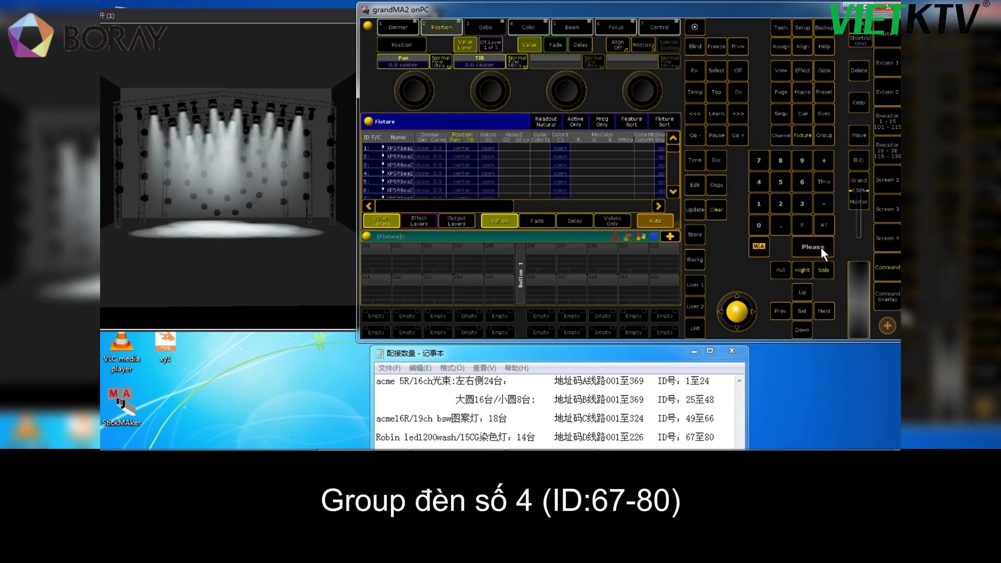
# Step repeatedly through fixtures 67 to 80 one at a time to check each wash light in the visualizer
pyautogui.click(824, 313)
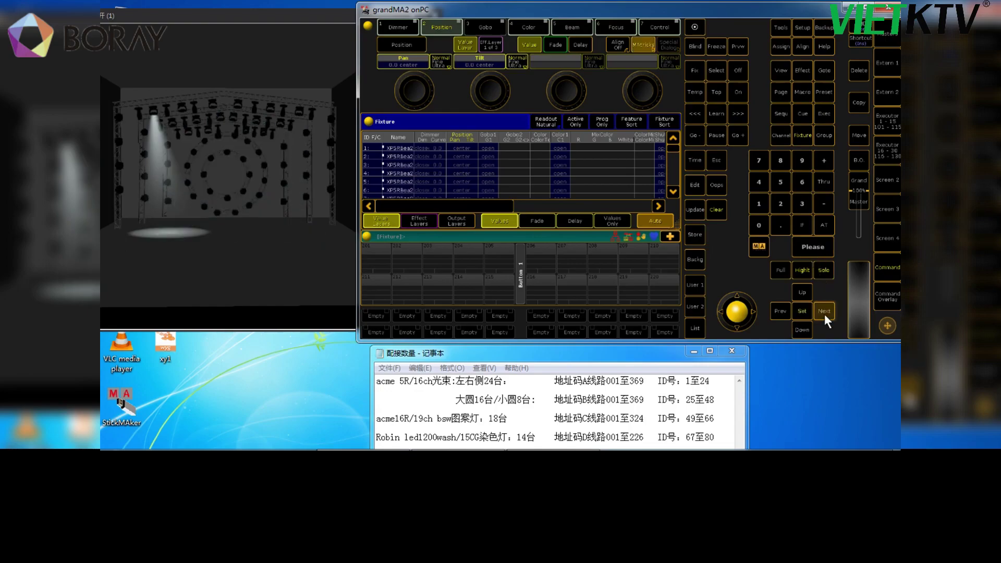
pyautogui.click(824, 313)
pyautogui.click(824, 313)
pyautogui.click(824, 313)
pyautogui.click(824, 313)
pyautogui.click(825, 313)
pyautogui.click(824, 313)
pyautogui.click(824, 313)
pyautogui.click(824, 313)
pyautogui.click(824, 312)
pyautogui.click(824, 313)
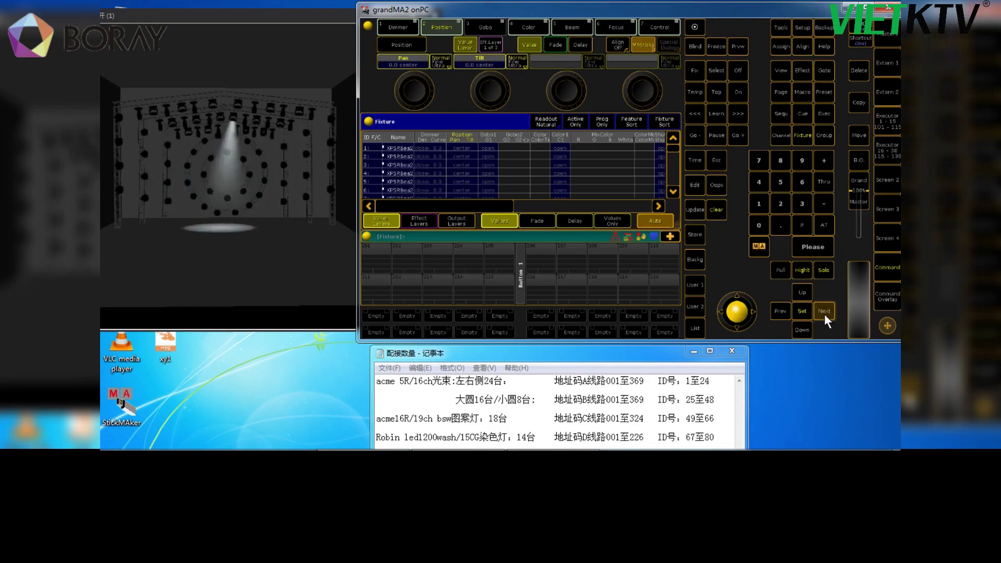
pyautogui.click(824, 313)
pyautogui.click(825, 313)
pyautogui.click(824, 313)
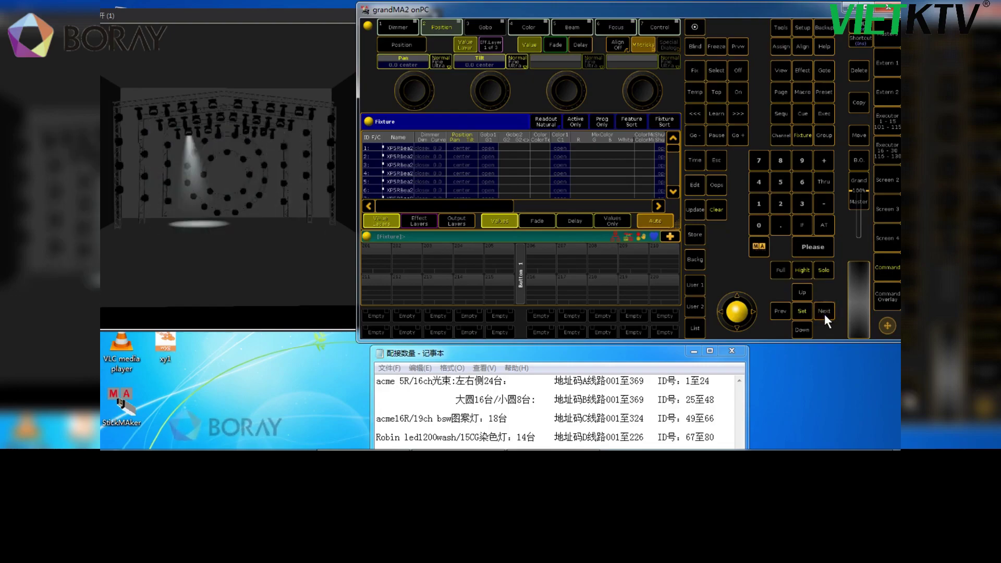
pyautogui.click(824, 313)
pyautogui.click(824, 313)
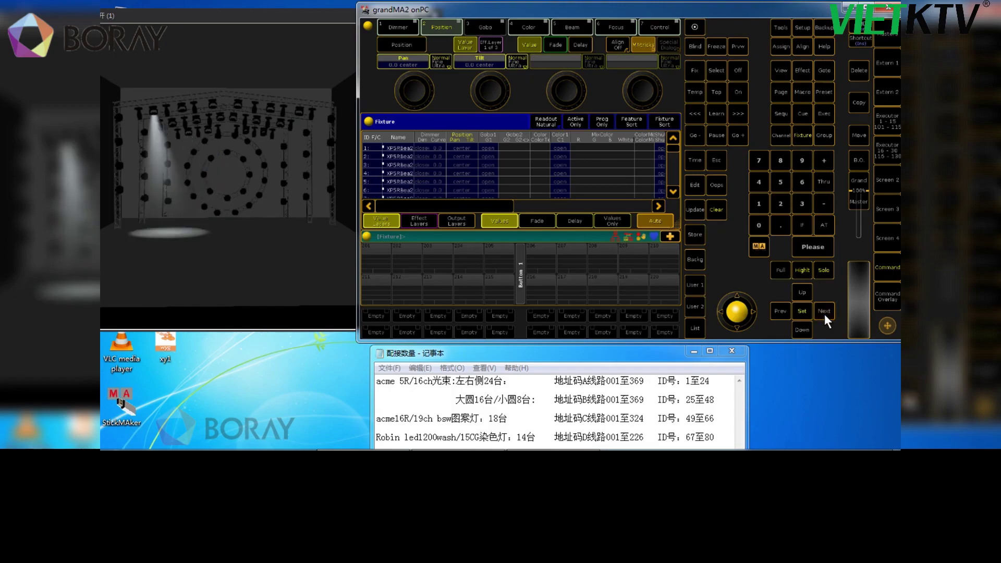
pyautogui.click(824, 313)
pyautogui.click(824, 314)
pyautogui.click(824, 312)
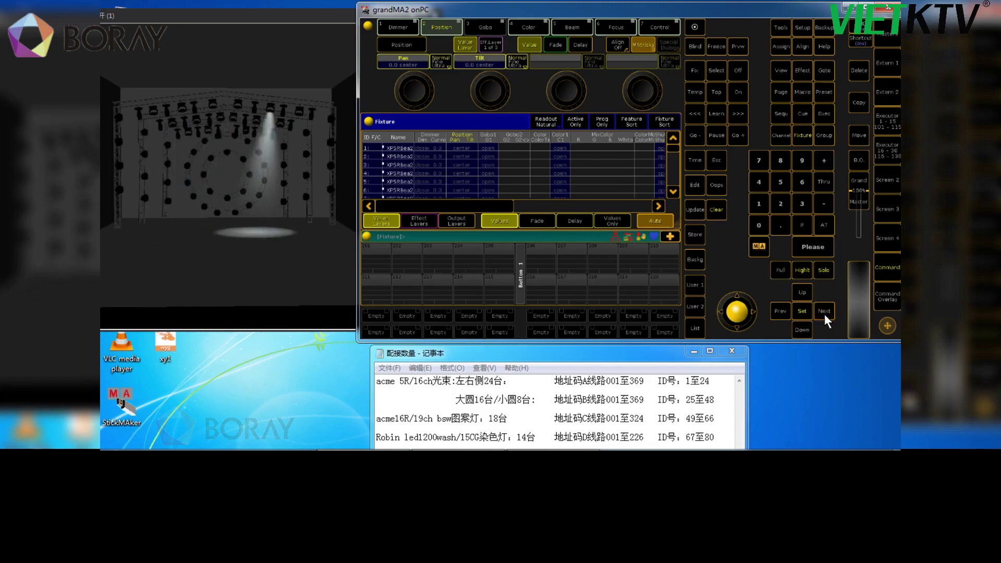
pyautogui.click(824, 313)
pyautogui.click(824, 313)
pyautogui.click(824, 312)
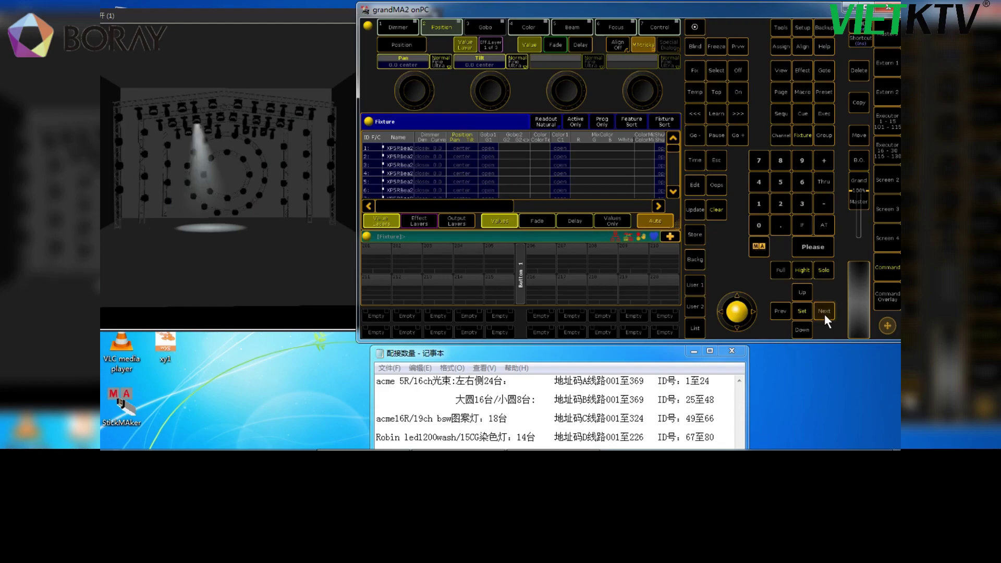
pyautogui.click(824, 313)
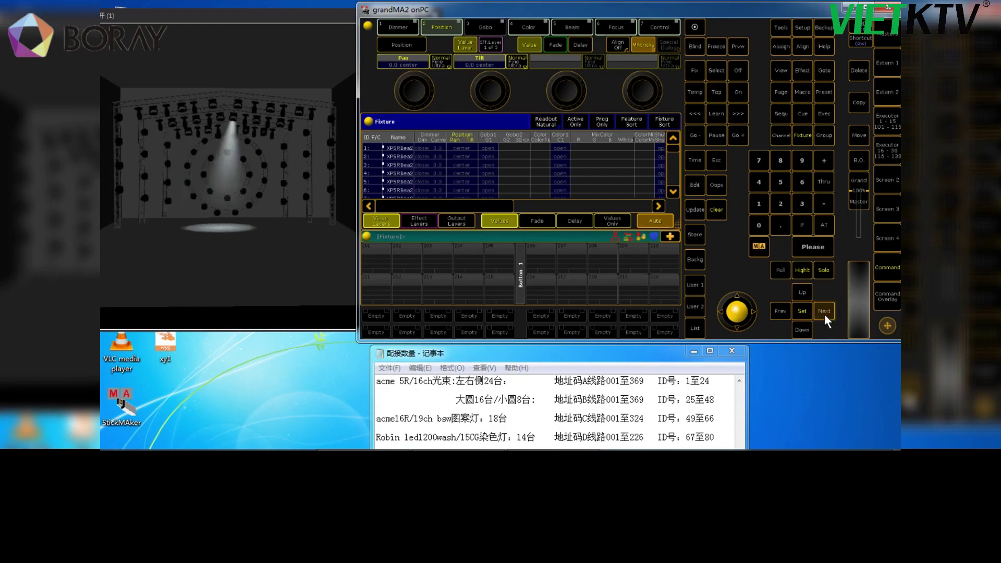
pyautogui.click(824, 313)
pyautogui.click(825, 313)
pyautogui.click(824, 313)
pyautogui.click(824, 313)
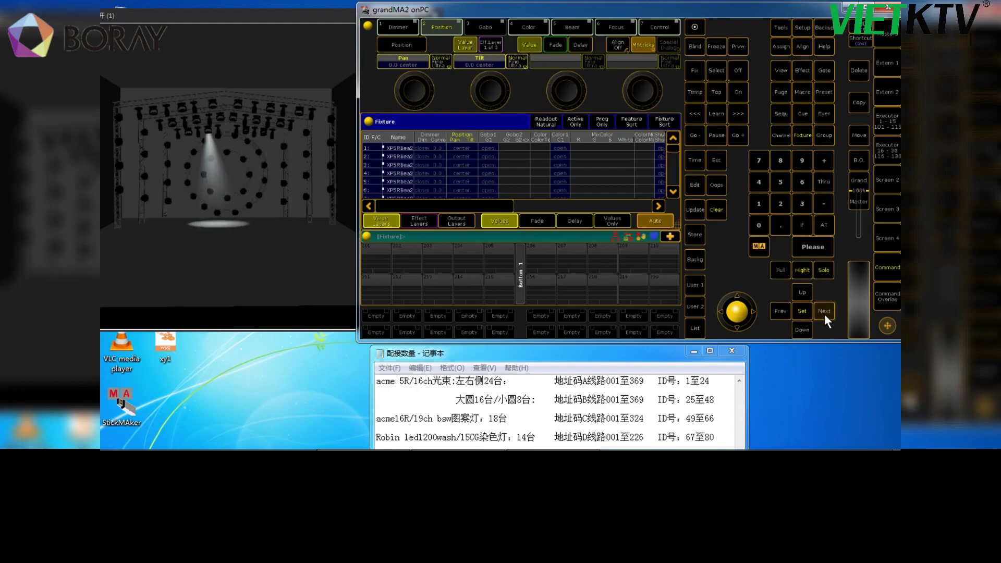
pyautogui.click(824, 313)
pyautogui.click(824, 314)
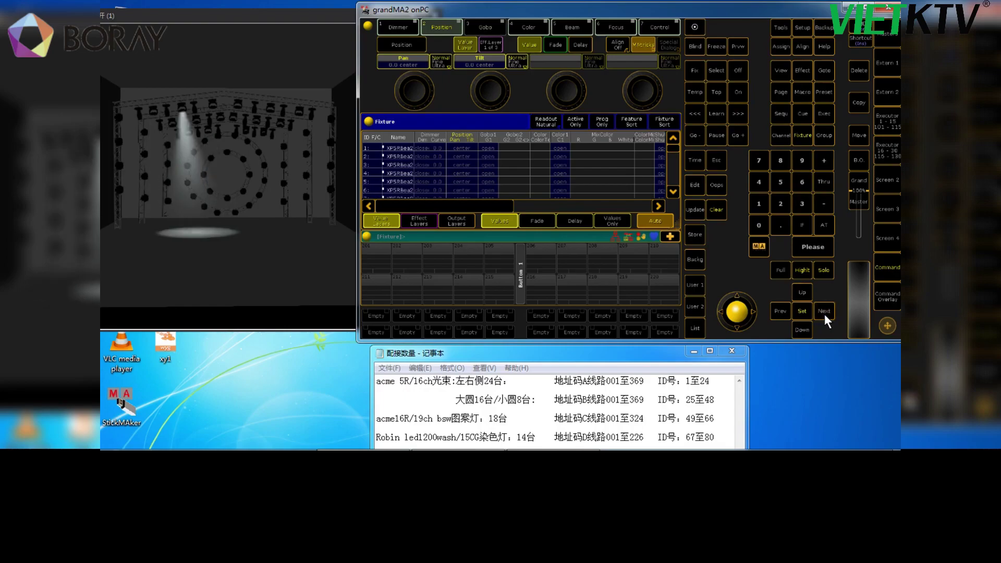
pyautogui.click(824, 313)
pyautogui.click(824, 313)
pyautogui.click(824, 313)
pyautogui.click(824, 313)
pyautogui.click(825, 313)
pyautogui.click(824, 313)
pyautogui.click(825, 313)
pyautogui.click(824, 313)
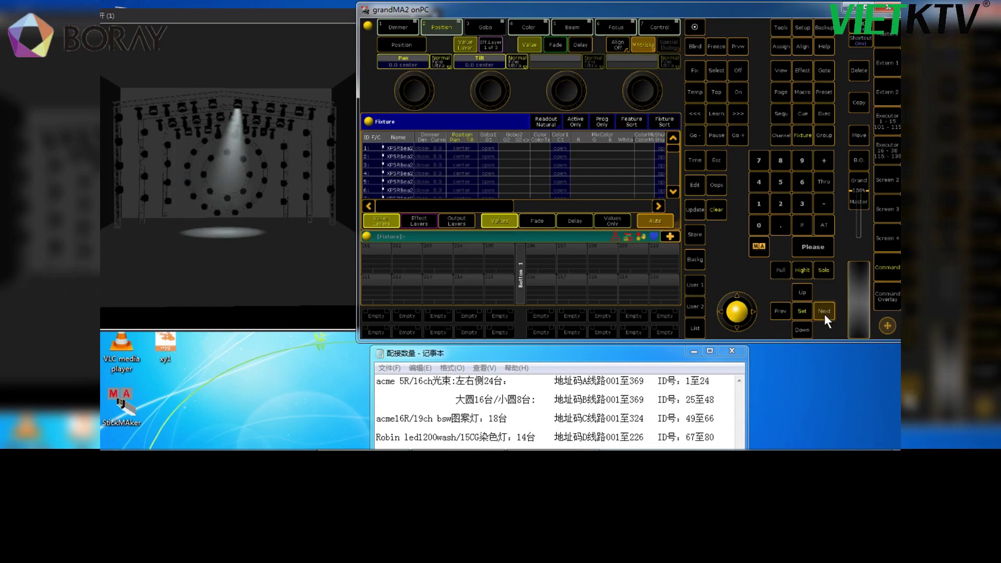
pyautogui.click(824, 312)
pyautogui.click(824, 314)
pyautogui.click(824, 313)
pyautogui.click(825, 313)
pyautogui.click(825, 313)
pyautogui.click(825, 313)
pyautogui.click(824, 313)
pyautogui.click(824, 313)
pyautogui.click(824, 312)
pyautogui.click(825, 312)
pyautogui.click(824, 312)
pyautogui.click(824, 312)
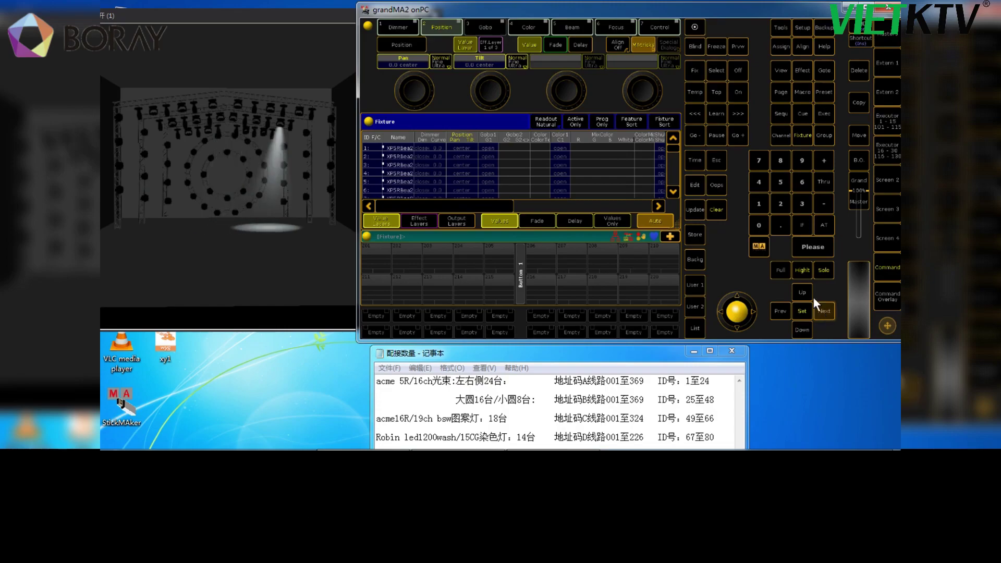
# Clear the programmer and open the d wash layer in the Patch & Fixture Schedule setup
pyautogui.click(721, 208)
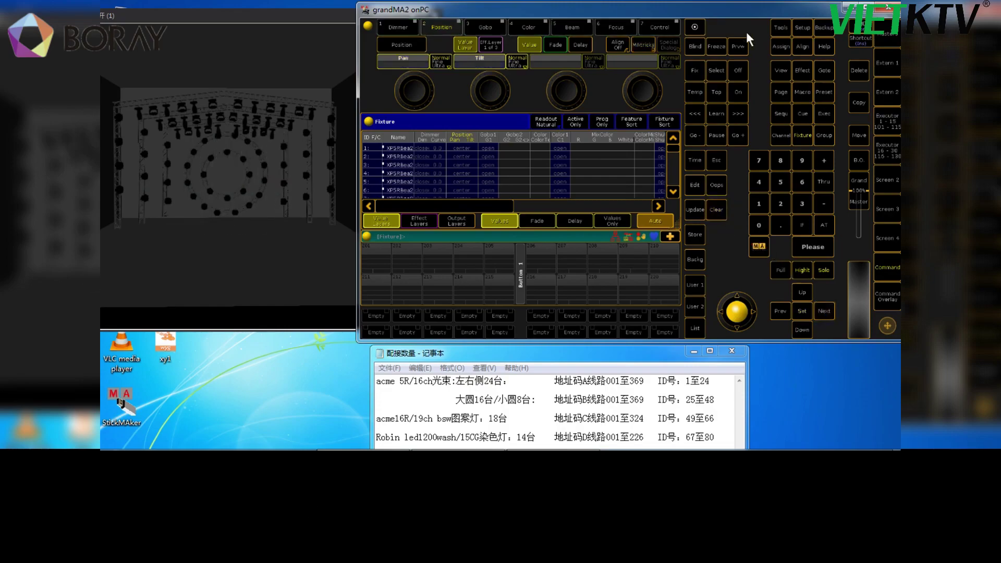
pyautogui.click(801, 29)
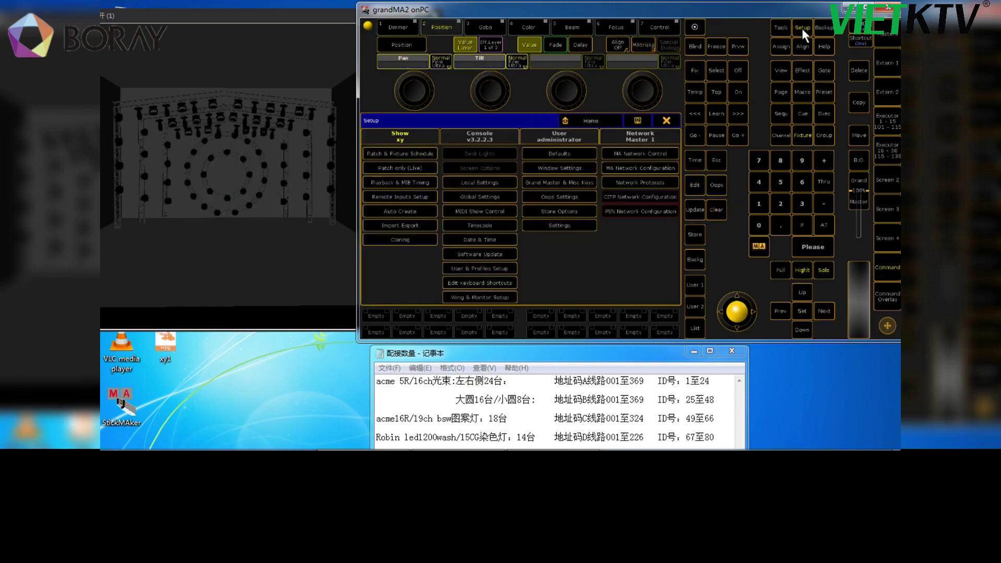
pyautogui.click(408, 154)
pyautogui.click(400, 188)
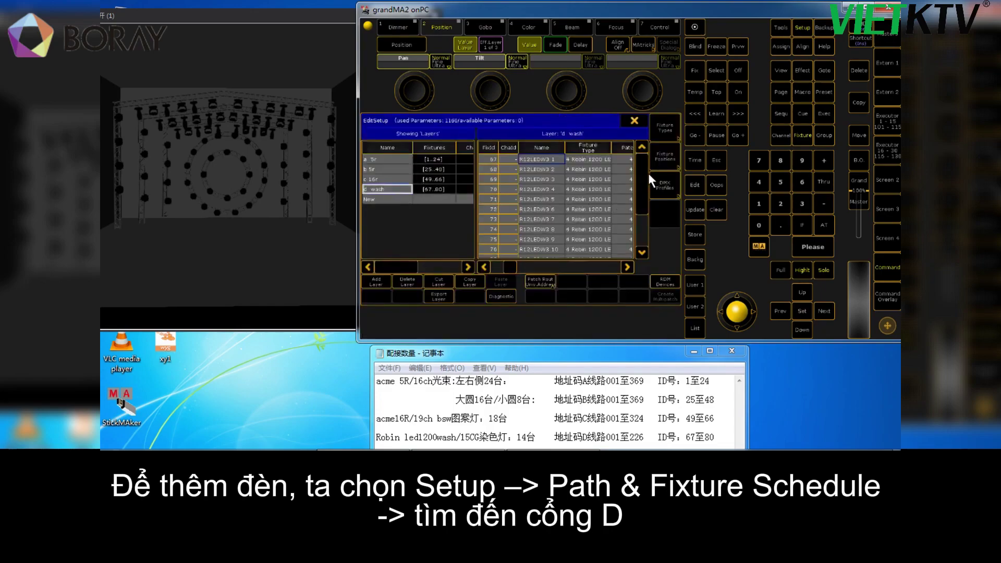
pyautogui.scroll(-2, 636, 209)
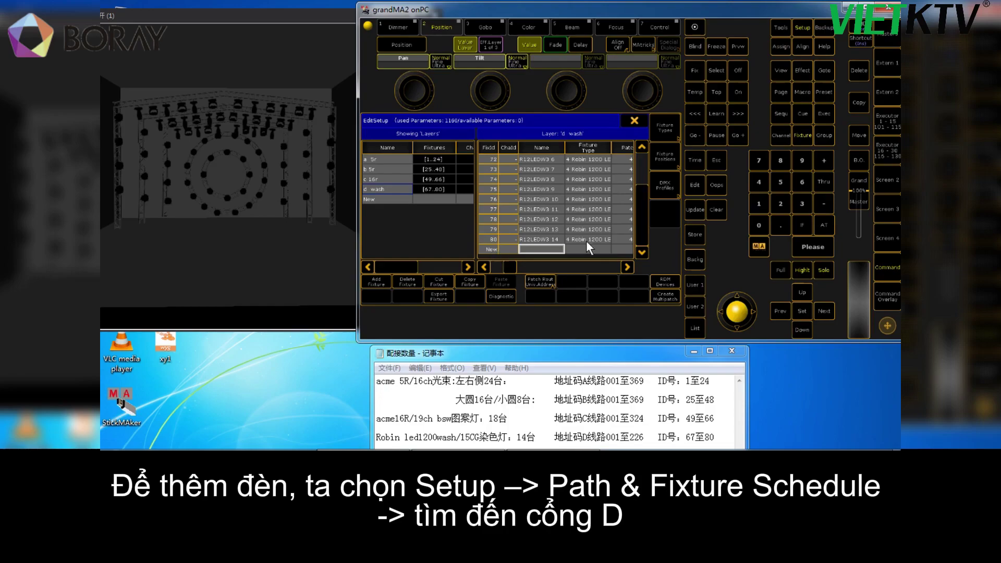
# Add two new Robin 1200 LEDWash Mode 3 fixtures to the end of the d wash layer
pyautogui.click(496, 250)
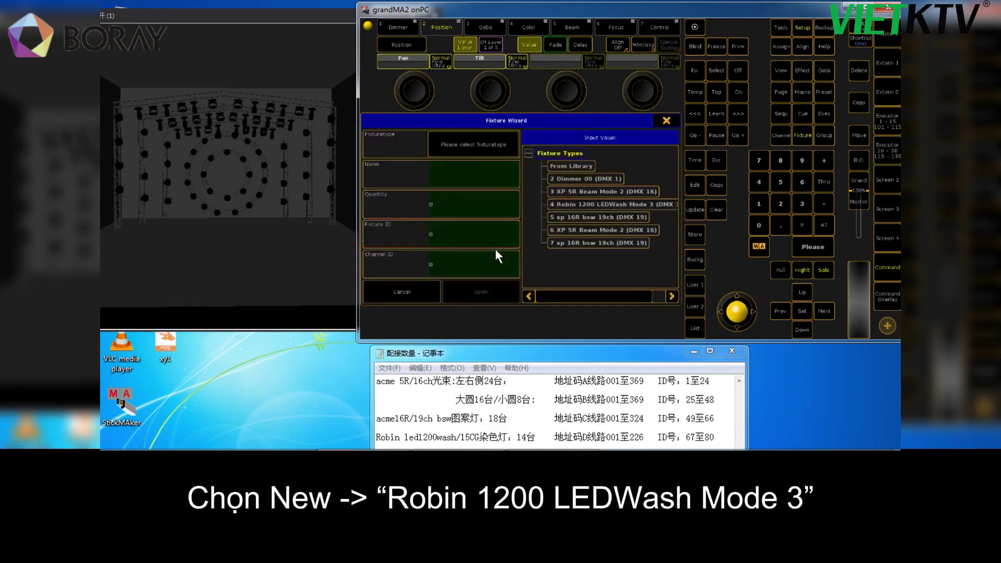
pyautogui.click(589, 205)
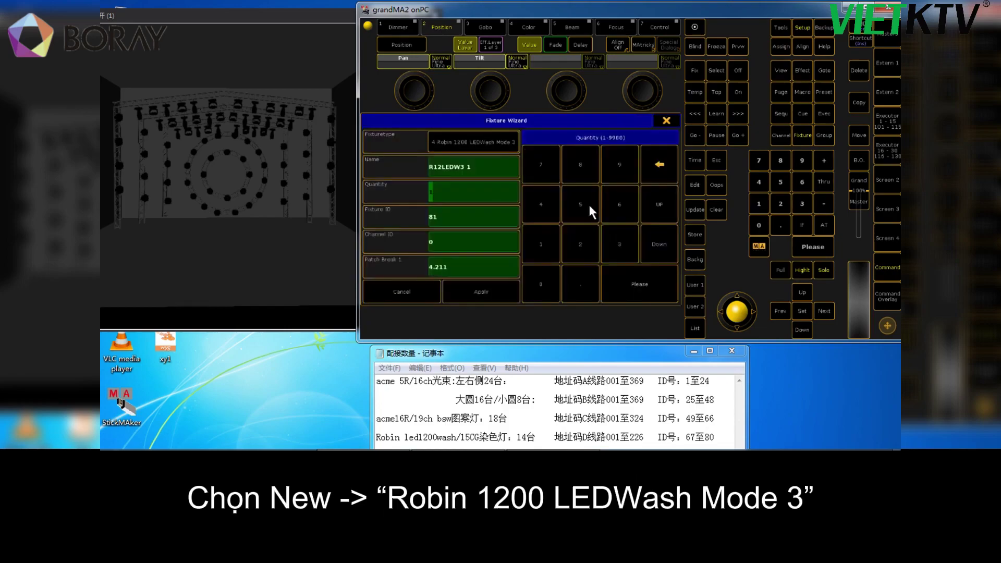
pyautogui.click(581, 248)
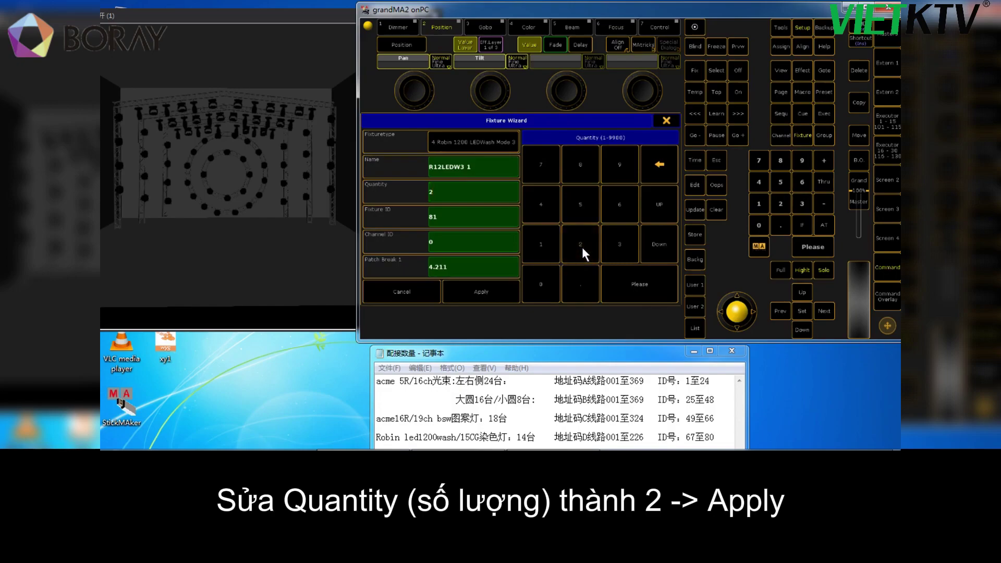
pyautogui.click(500, 290)
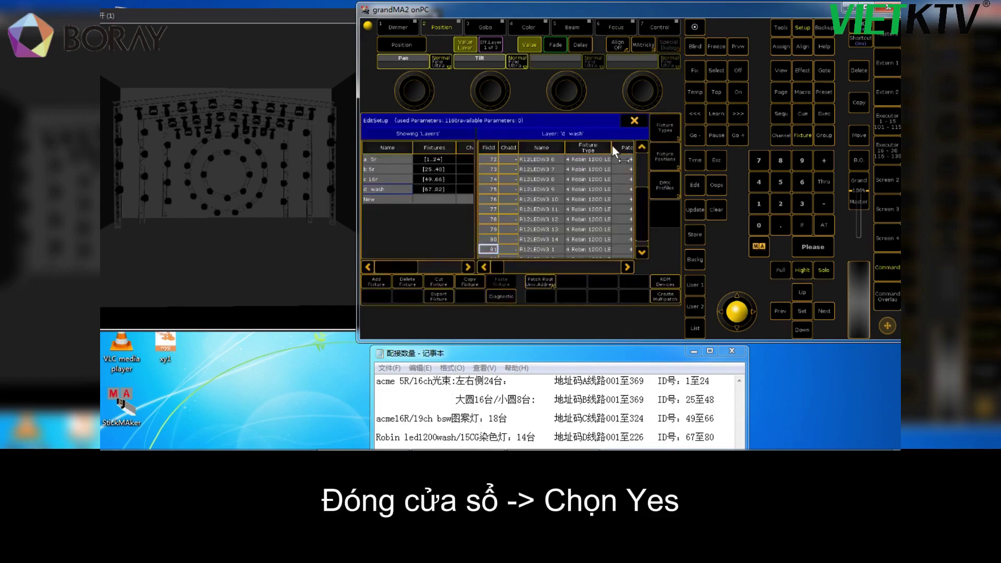
# Close the fixture schedule, accepting the patch changes, and exit the setup
pyautogui.click(634, 121)
pyautogui.click(476, 228)
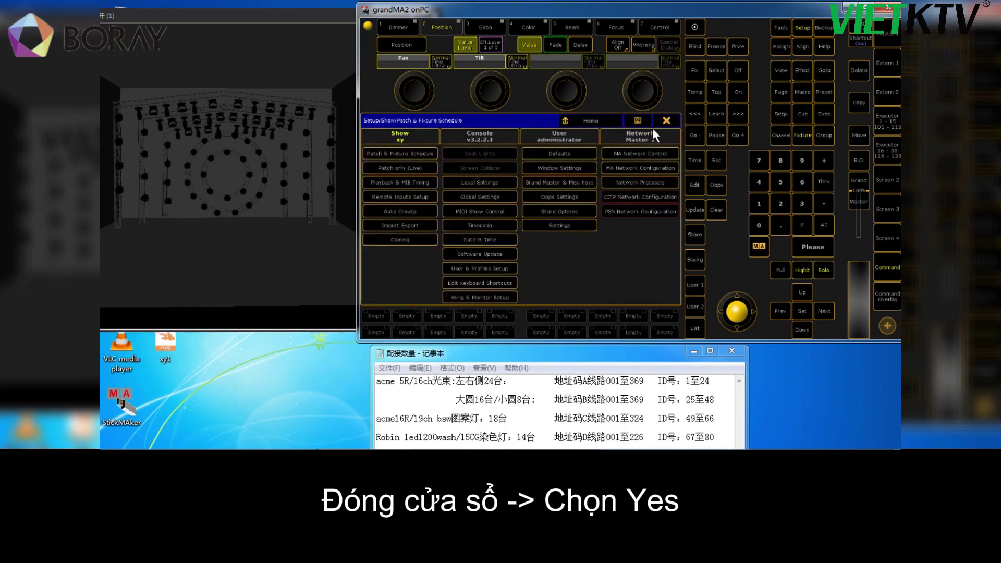
pyautogui.click(668, 115)
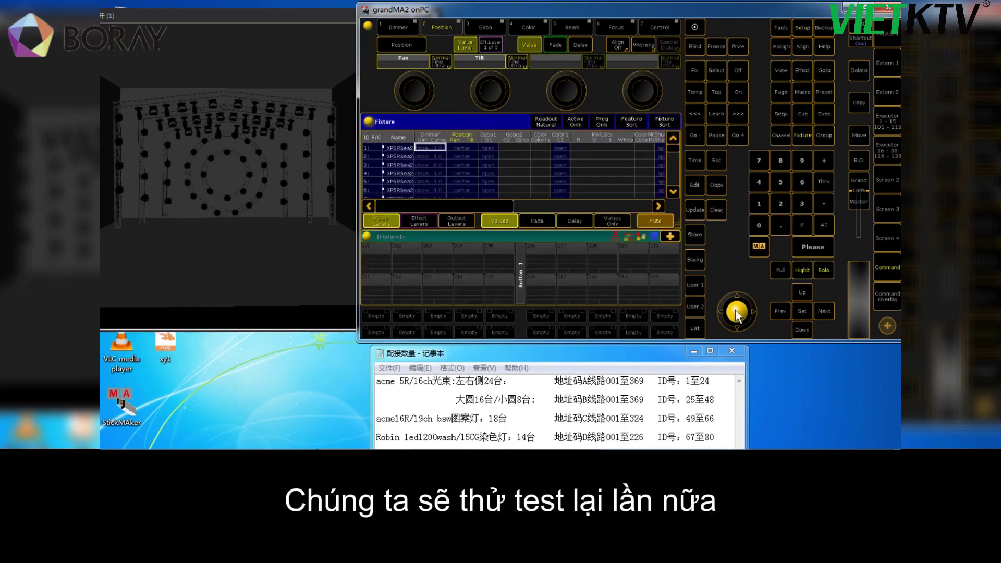
# Select all fixtures from ID 67 onward to light the extended wash group
pyautogui.click(801, 180)
pyautogui.click(760, 162)
pyautogui.click(825, 182)
pyautogui.click(821, 245)
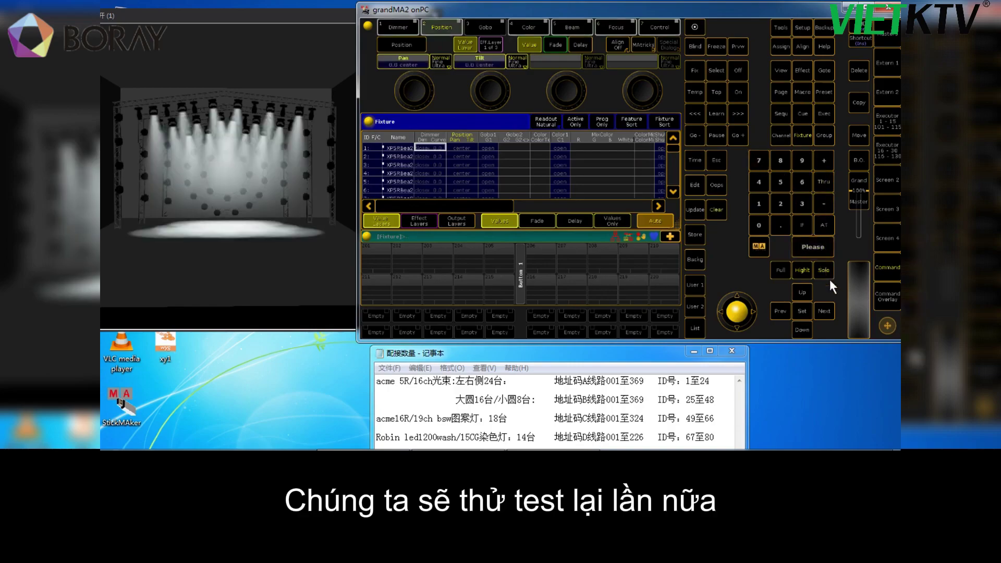
# Step through the fixtures from ID 67 onward one at a time to check each wash light in the visualizer
pyautogui.click(823, 314)
pyautogui.click(823, 313)
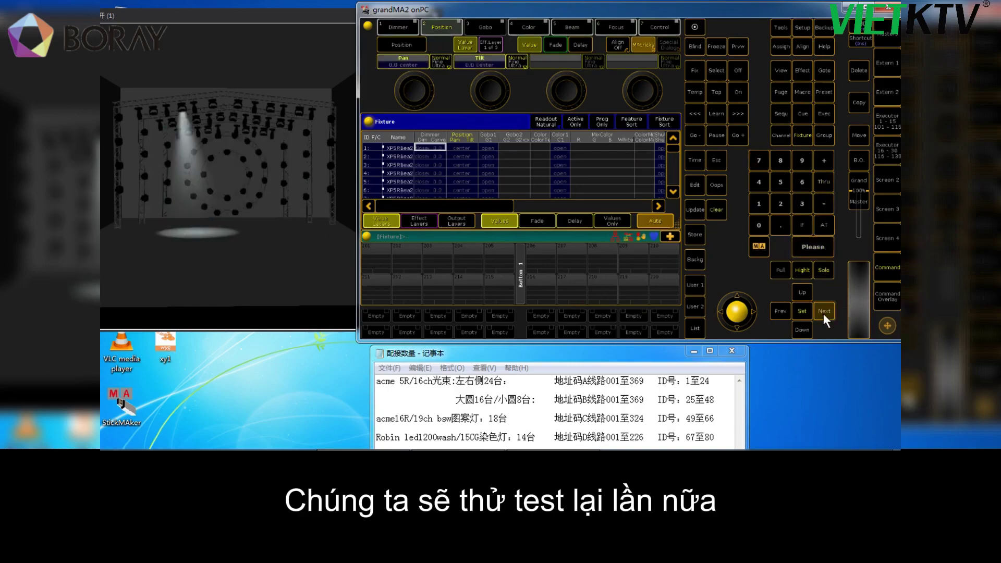
pyautogui.click(823, 314)
pyautogui.click(824, 314)
pyautogui.click(824, 313)
pyautogui.click(823, 313)
pyautogui.click(824, 314)
pyautogui.click(824, 314)
pyautogui.click(823, 314)
pyautogui.click(824, 313)
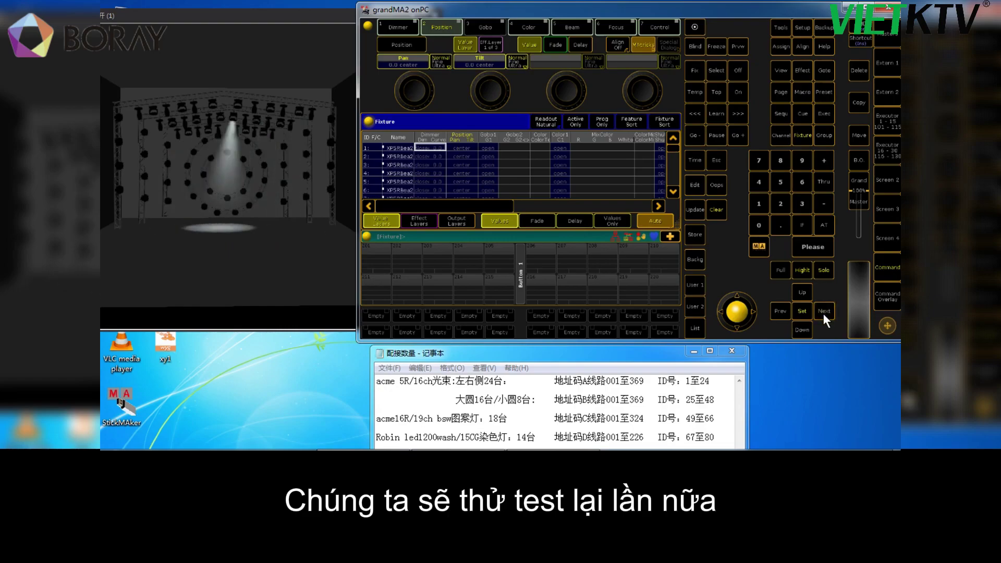
pyautogui.click(823, 313)
pyautogui.click(824, 313)
pyautogui.click(823, 314)
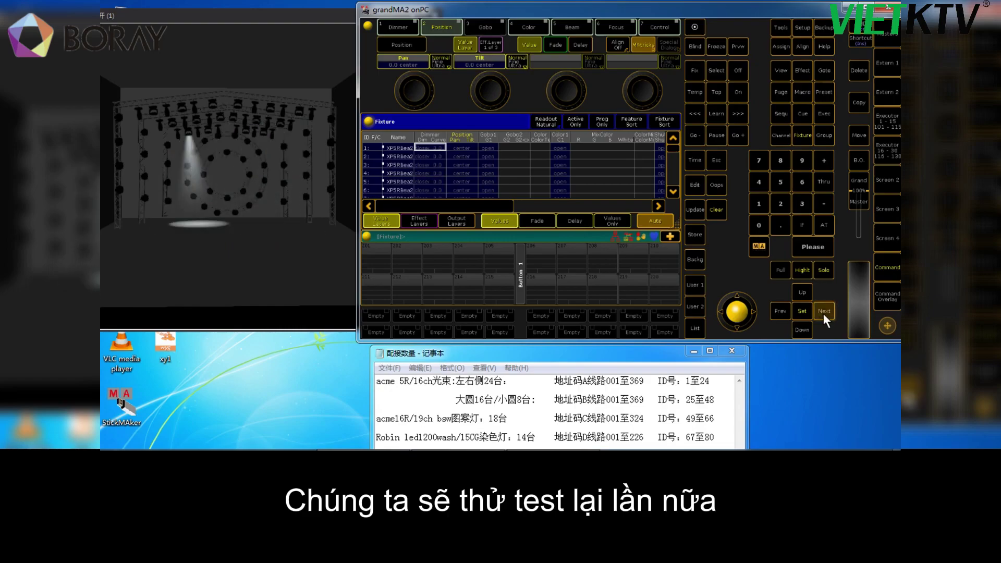
pyautogui.click(823, 313)
pyautogui.click(823, 314)
pyautogui.click(823, 313)
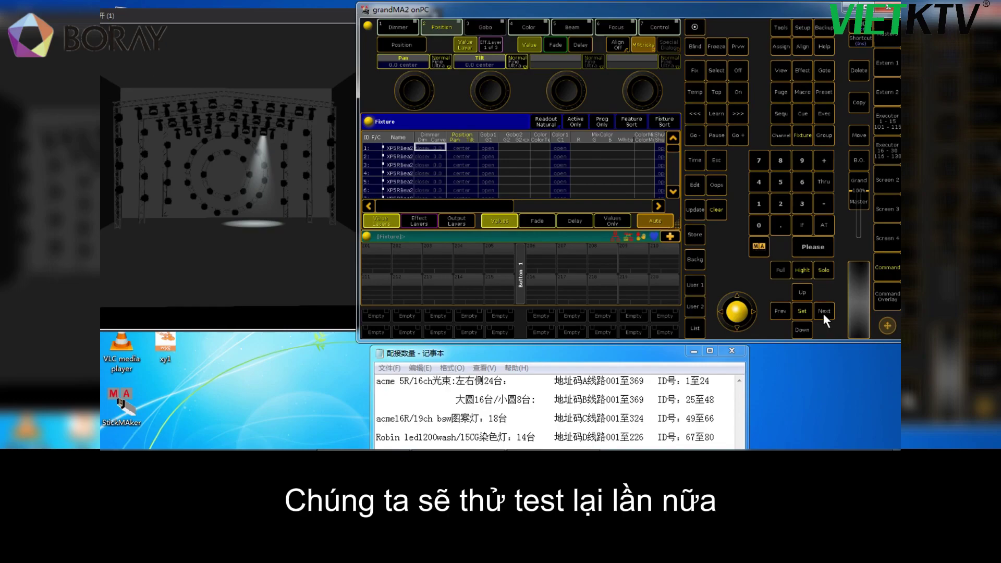
# Change the Robin led1200wash quantity in the Notepad fixture list to 16, and clear the programmer in grandMA2
pyautogui.click(525, 438)
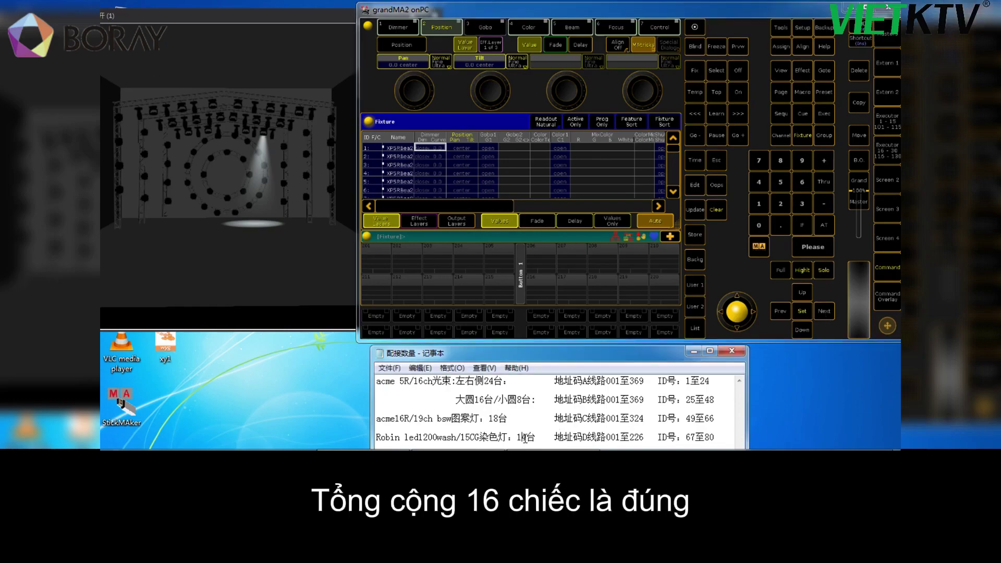
pyautogui.press('BackSpace')
pyautogui.write('6')
pyautogui.click(715, 211)
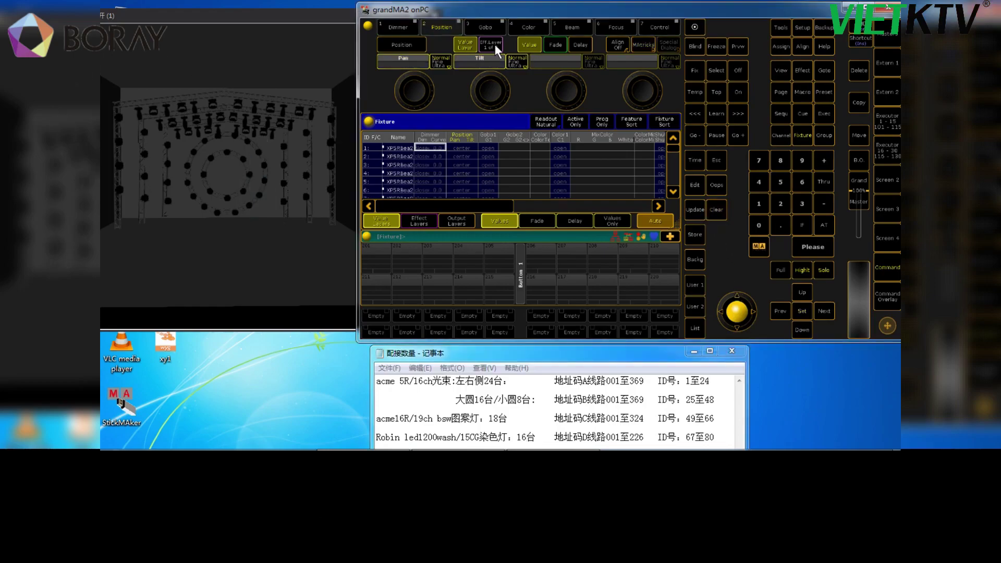